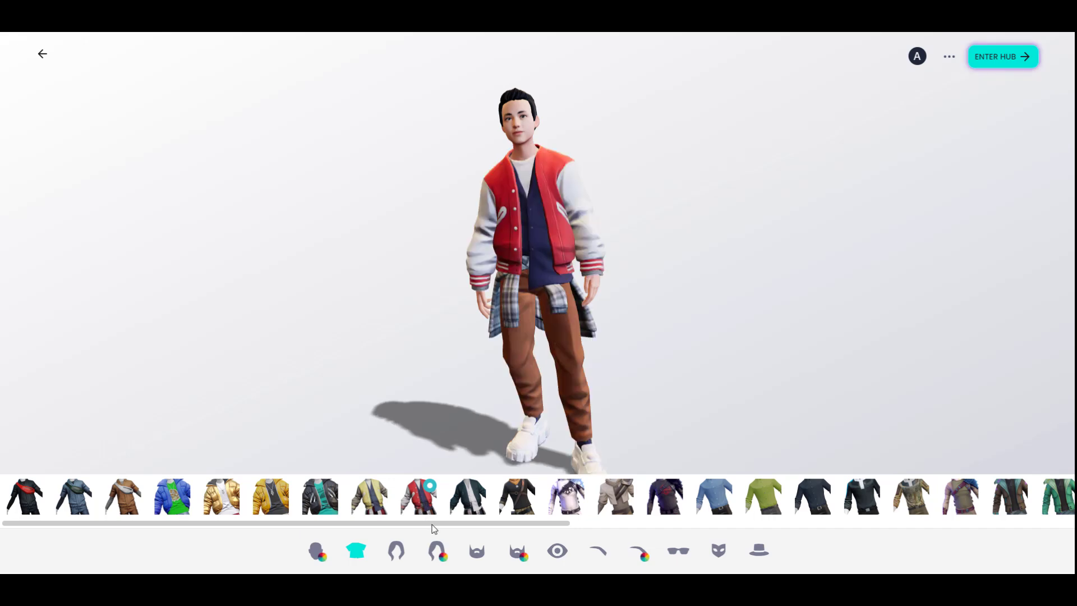
Give the avatar the full, dark beard with the goatee shape and view it up close on the face
click(479, 554)
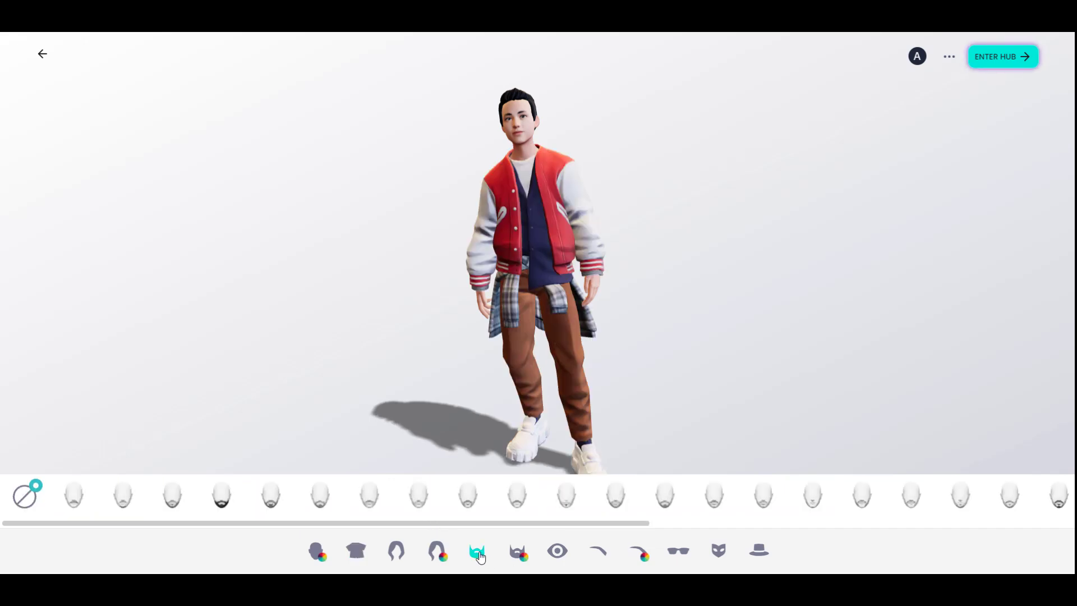
click(271, 501)
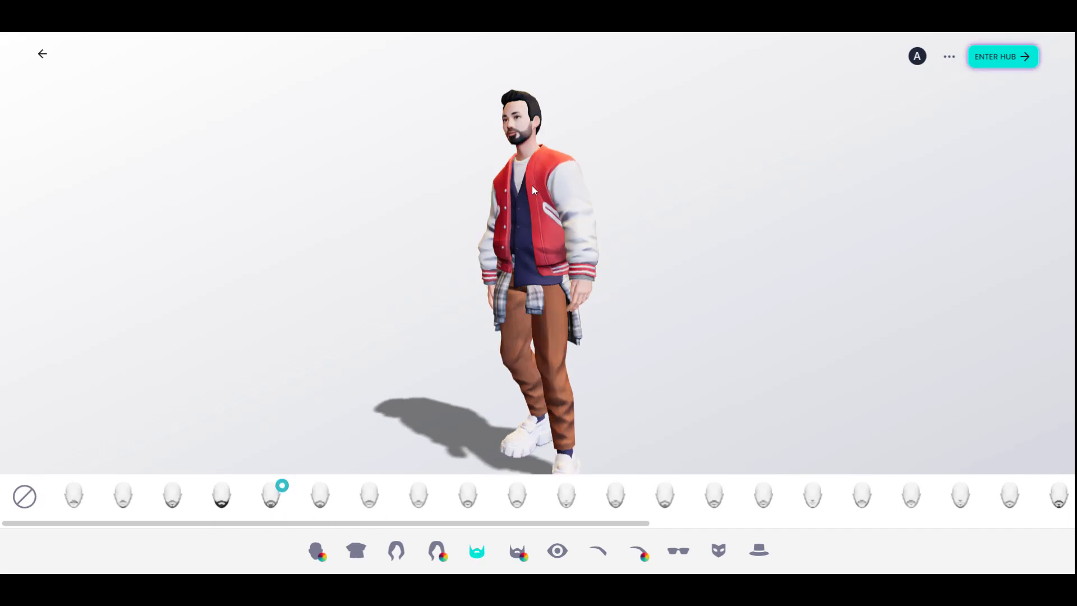
scroll(587, 268, up, 5)
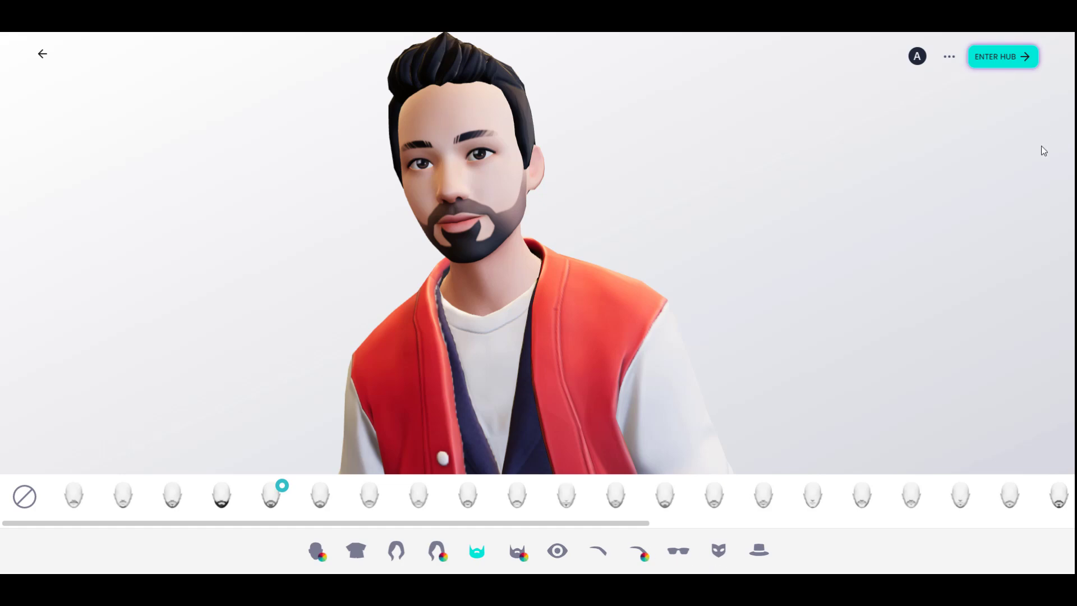
Finish editing by entering the hub, and open the options of the red-jacket avatar
click(1008, 58)
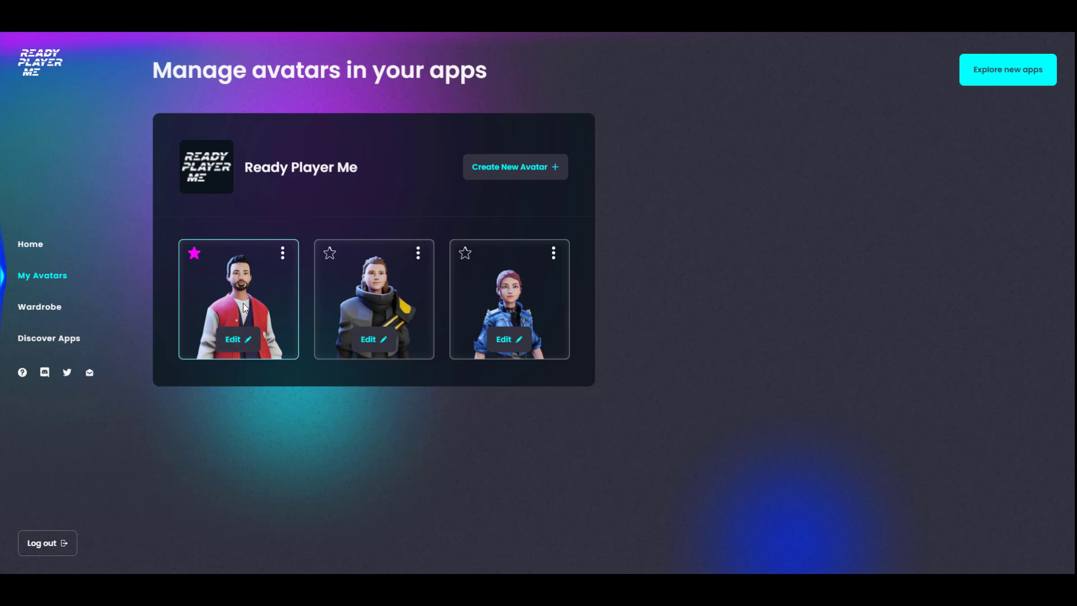
click(283, 257)
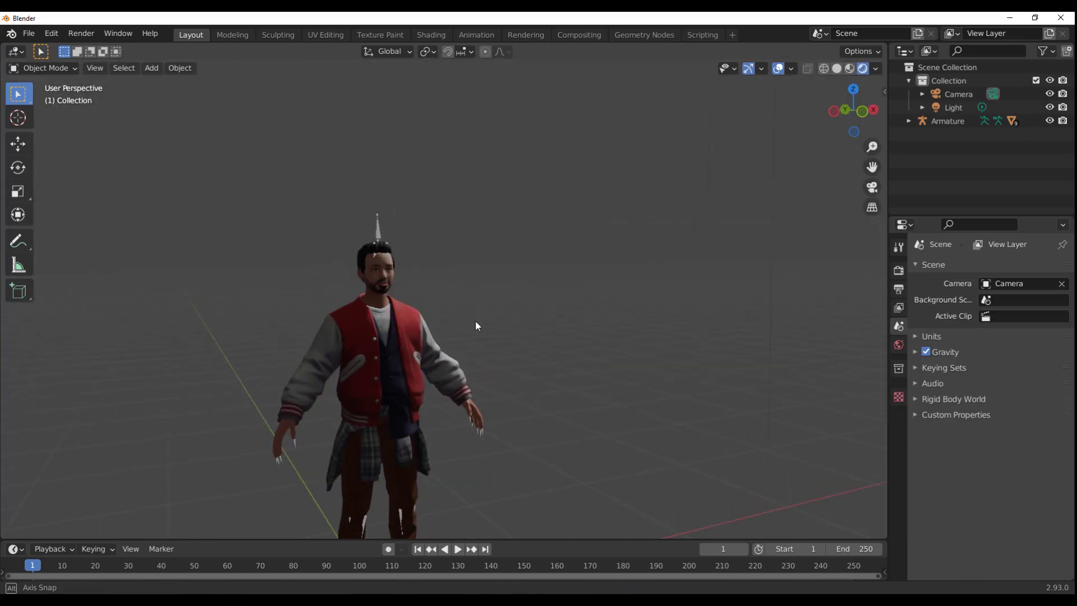
Switch to Blender and add two lights and a floor plane to the scene with the avatar
key(shift+a)
mouse_move(499, 343)
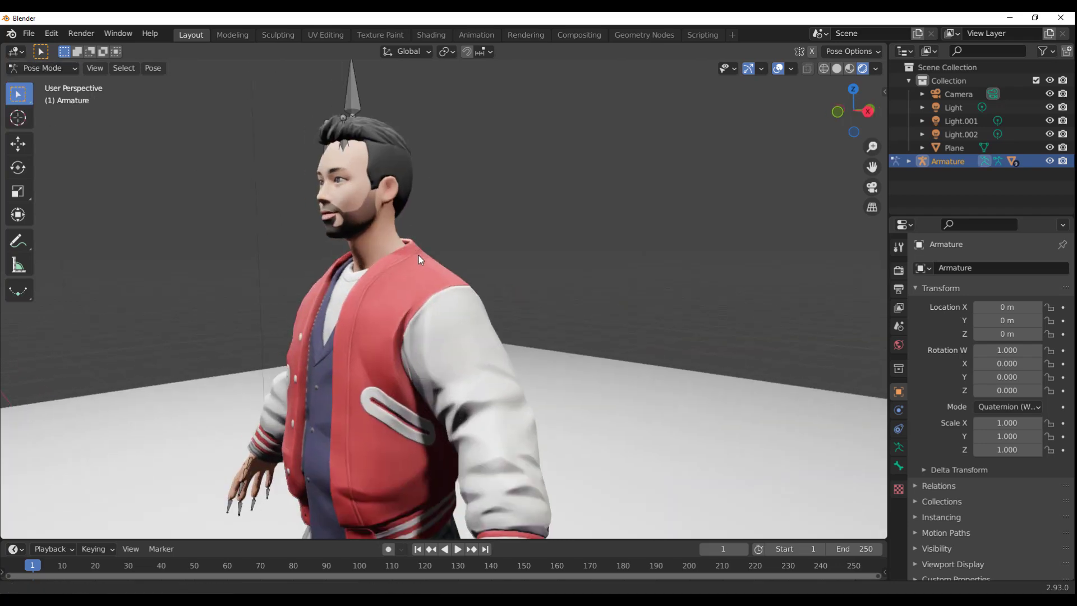
Select the armature's neck bone, activate the Rotate tool and set the viewport to Material Preview shading
click(420, 259)
click(823, 68)
key(shift+space)
key(r)
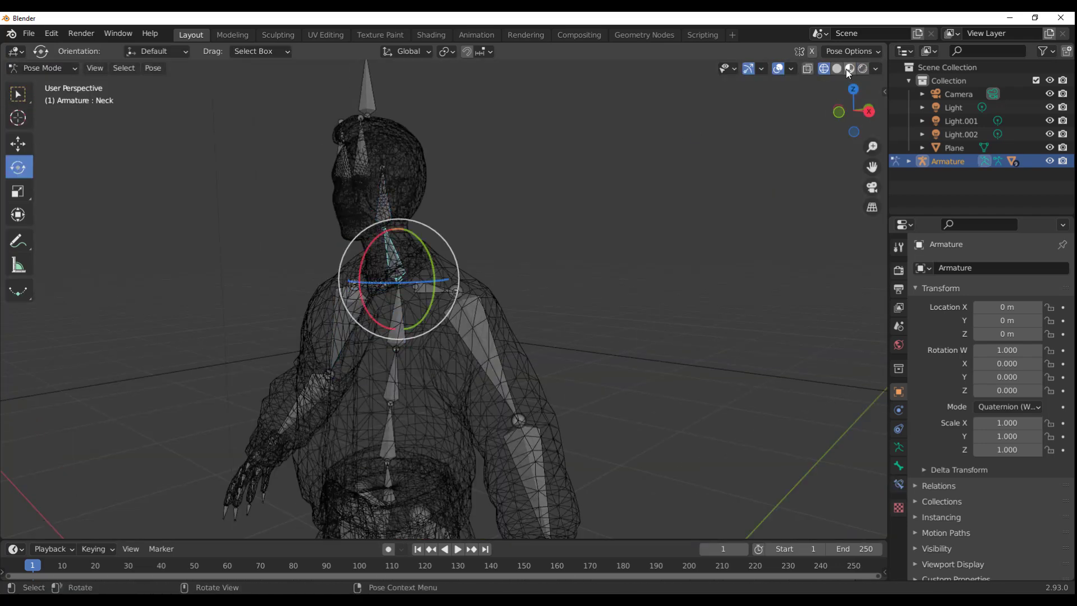
click(849, 68)
Try rotating the avatar's left forearm bone, including a free trackball rotation
click(491, 344)
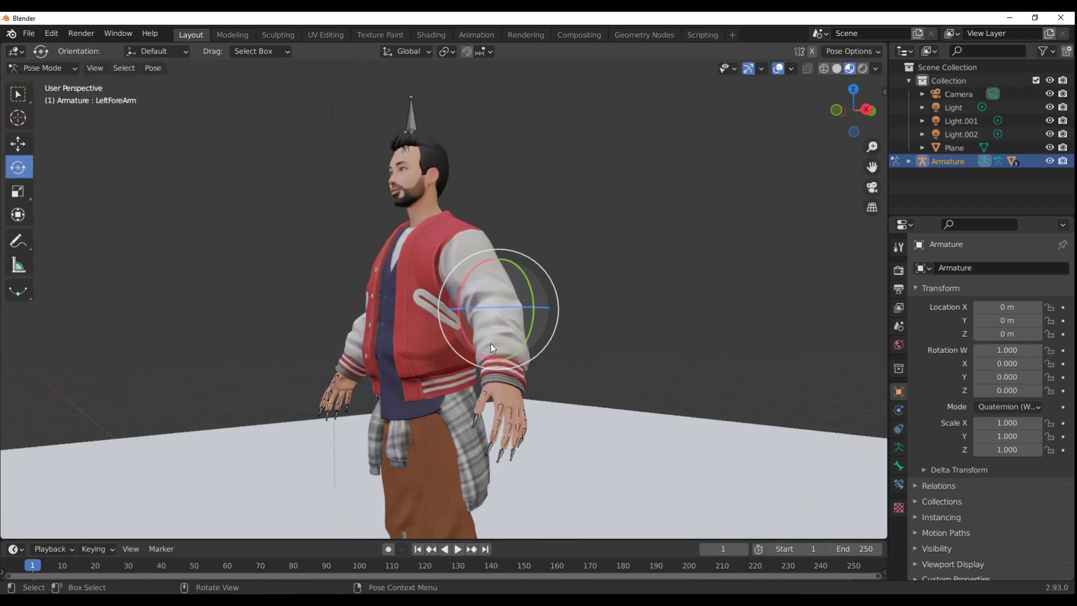
middle_drag(490, 343, 552, 340)
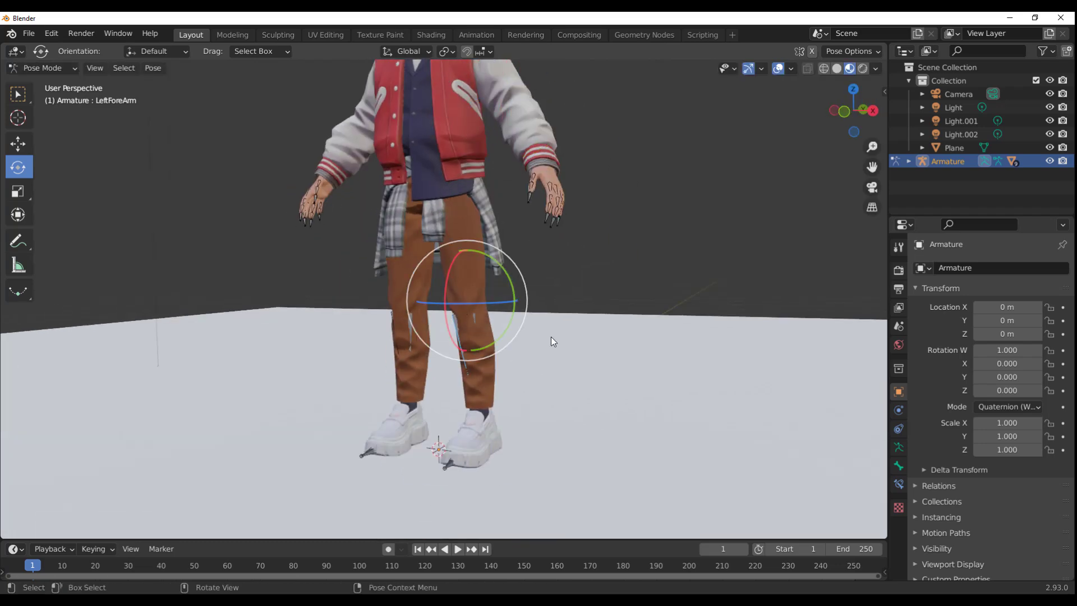
key(r)
click(553, 341)
scroll(553, 341, down, 4)
key(ctrl+z)
key(r)
key(r)
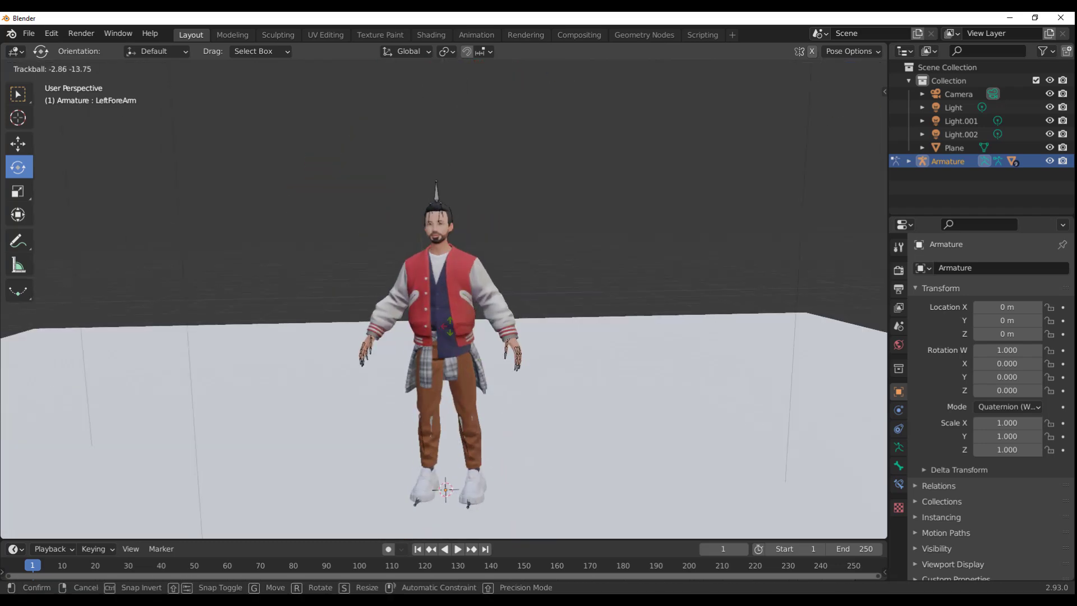
key(Escape)
Try rotating the avatar's lower spine bone and the Spine1 bone above it
scroll(419, 361, up, 3)
click(419, 360)
key(r)
key(r)
key(Escape)
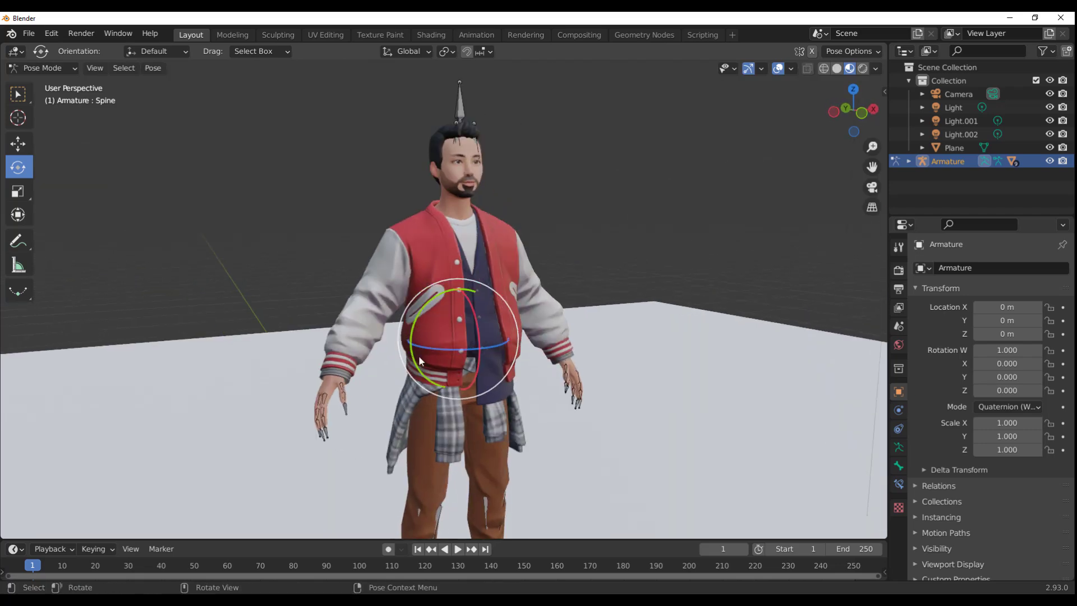
middle_drag(420, 361, 422, 295)
click(422, 295)
key(r)
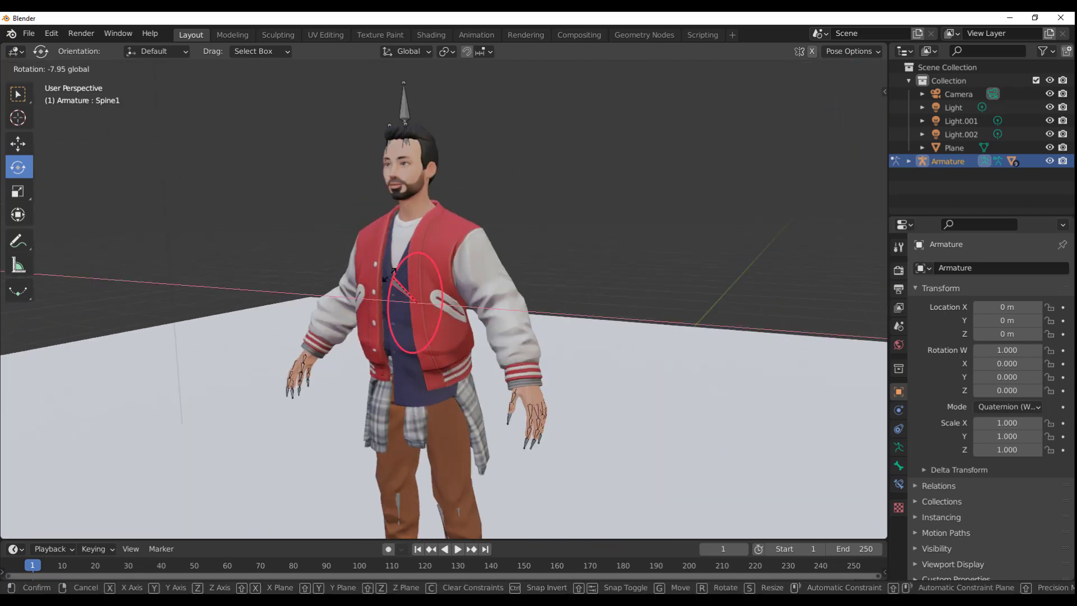
key(Escape)
Return the armature to Object Mode and hide it so only the avatar's mesh shows
scroll(466, 386, down, 3)
scroll(471, 336, up, 5)
key(ctrl+Tab)
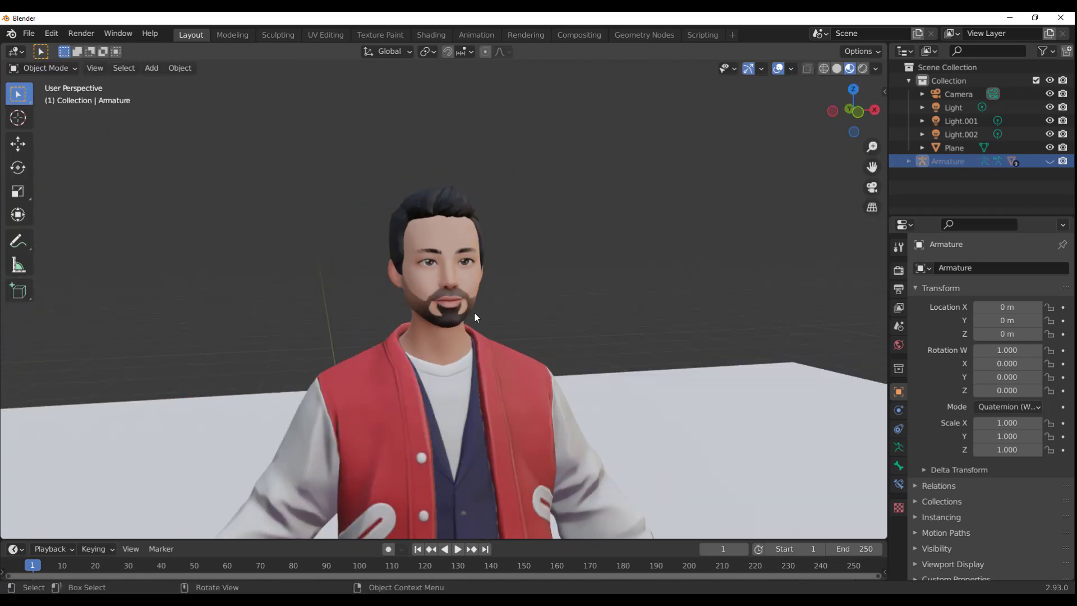
middle_drag(474, 318, 505, 337)
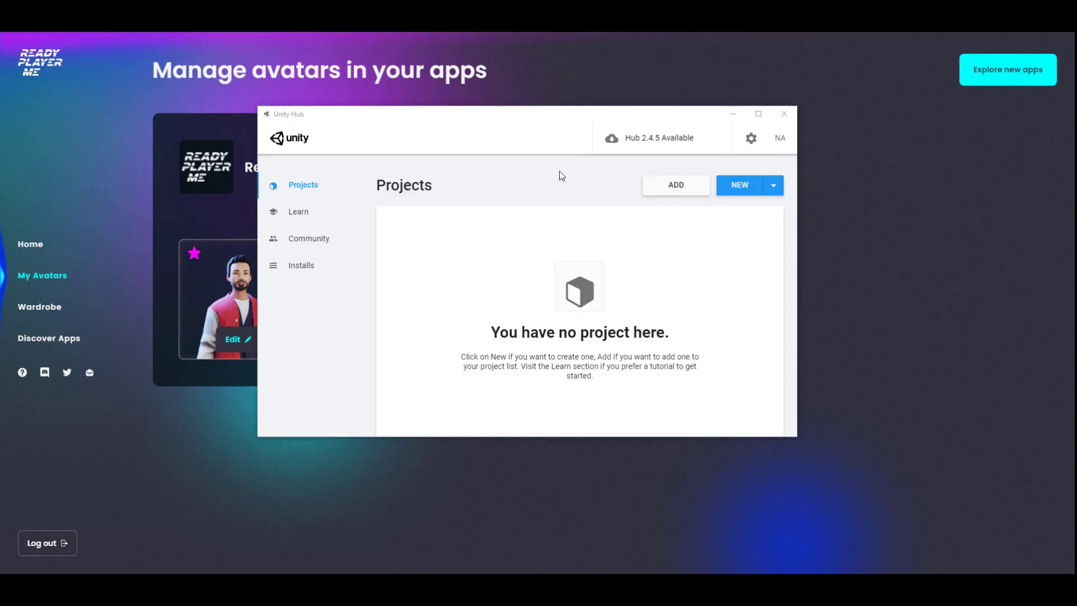
Switch to Unity Hub and create a 3D project named New Unity Project
click(561, 175)
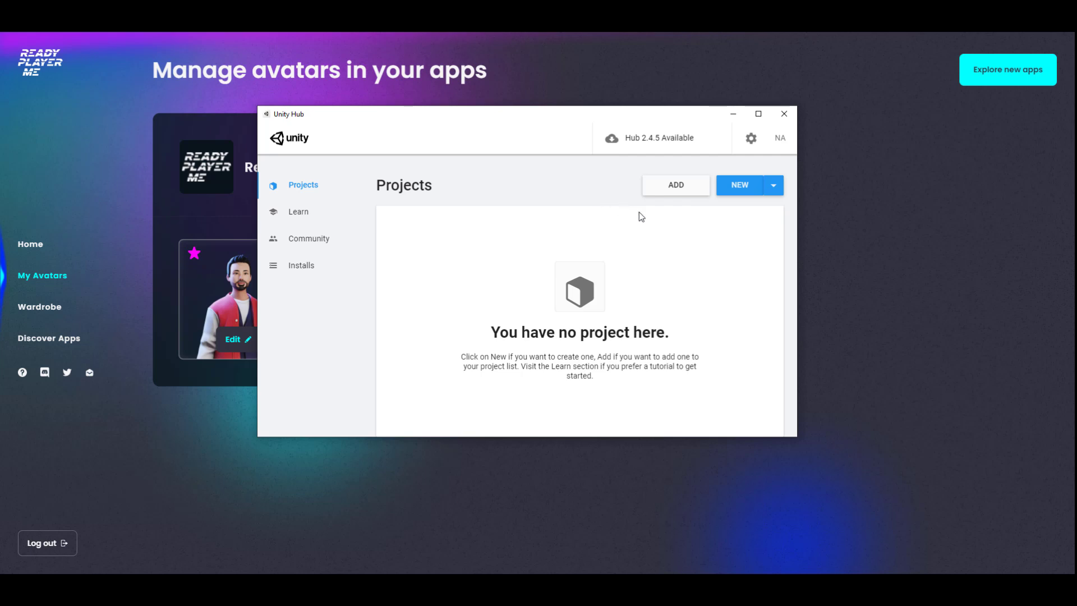
click(744, 188)
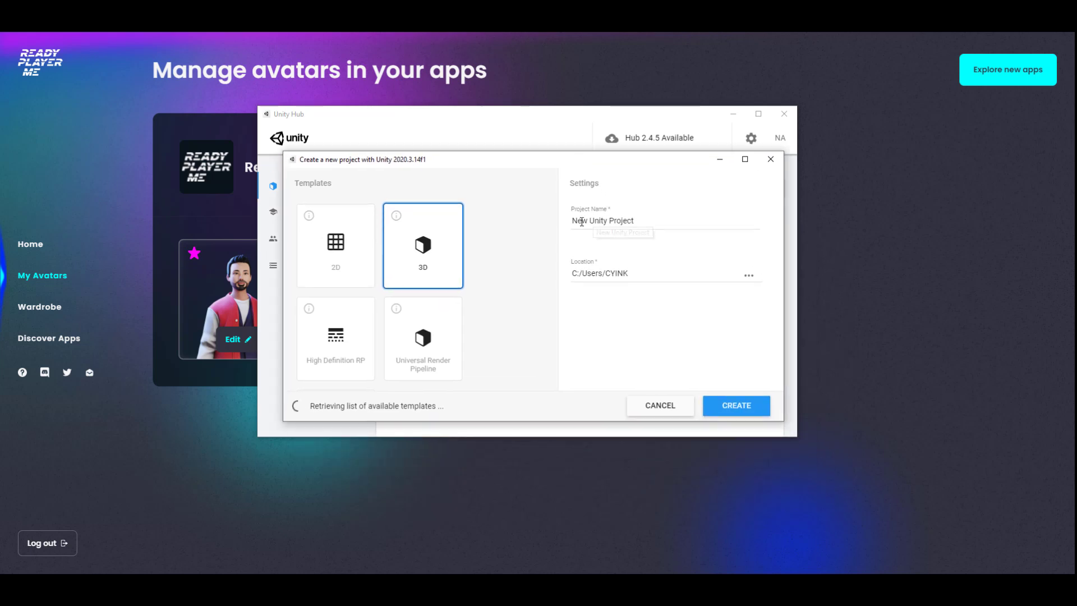
click(738, 410)
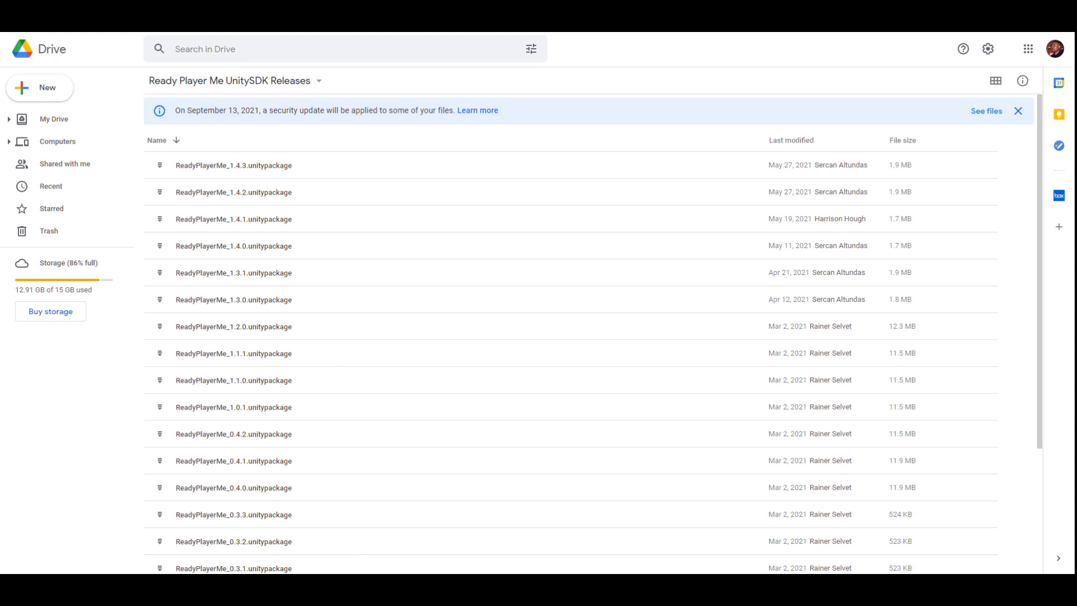
Switch to the Unity editor, maximize its window and open the custom package Ready Player Me_v1.5.1 for import
key(alt+Tab)
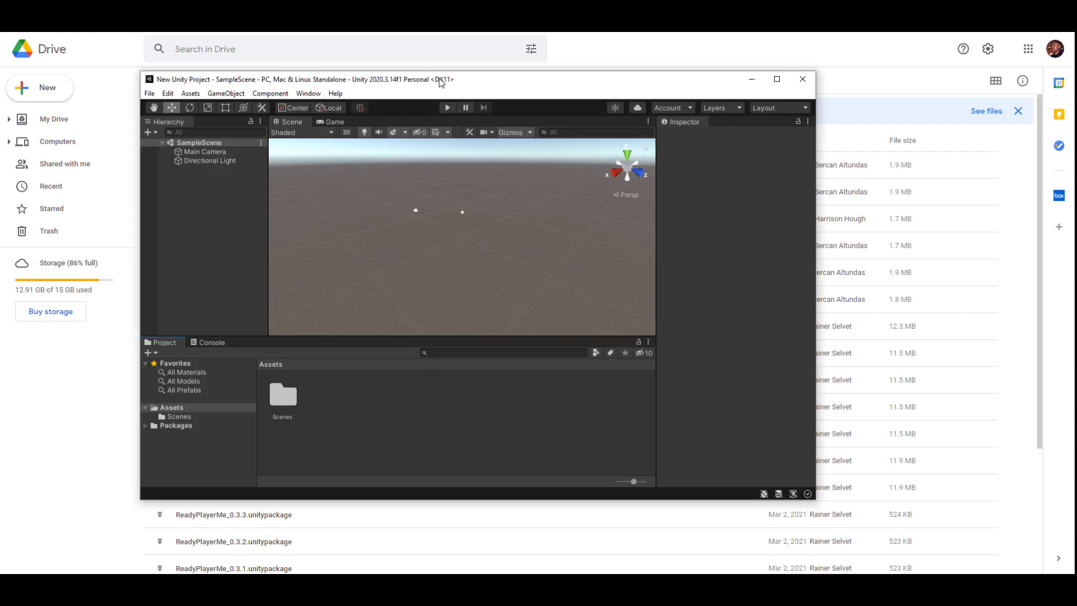
click(777, 79)
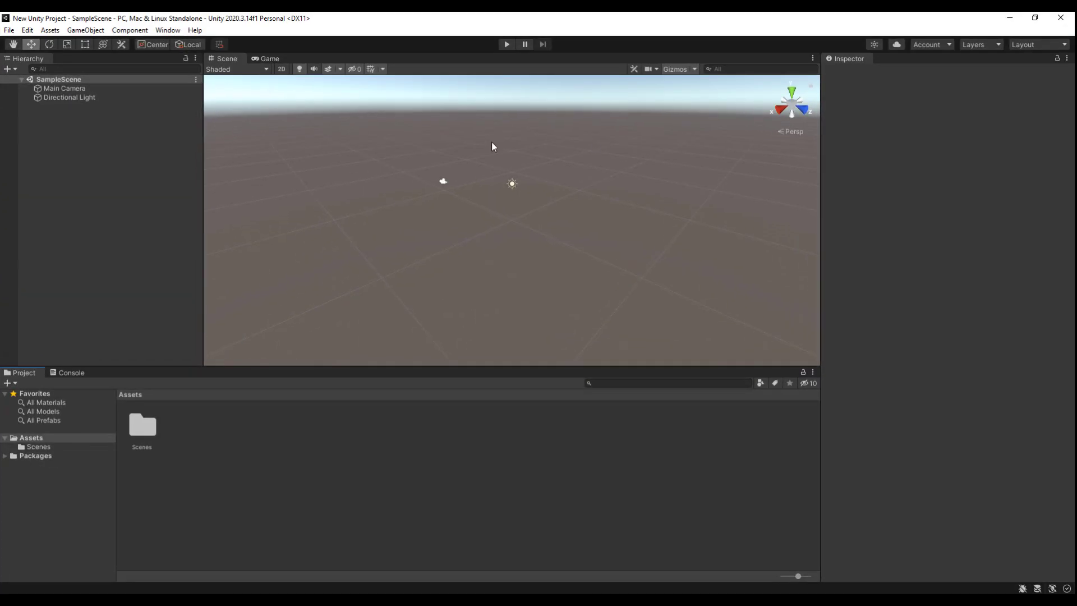
click(86, 29)
mouse_move(50, 32)
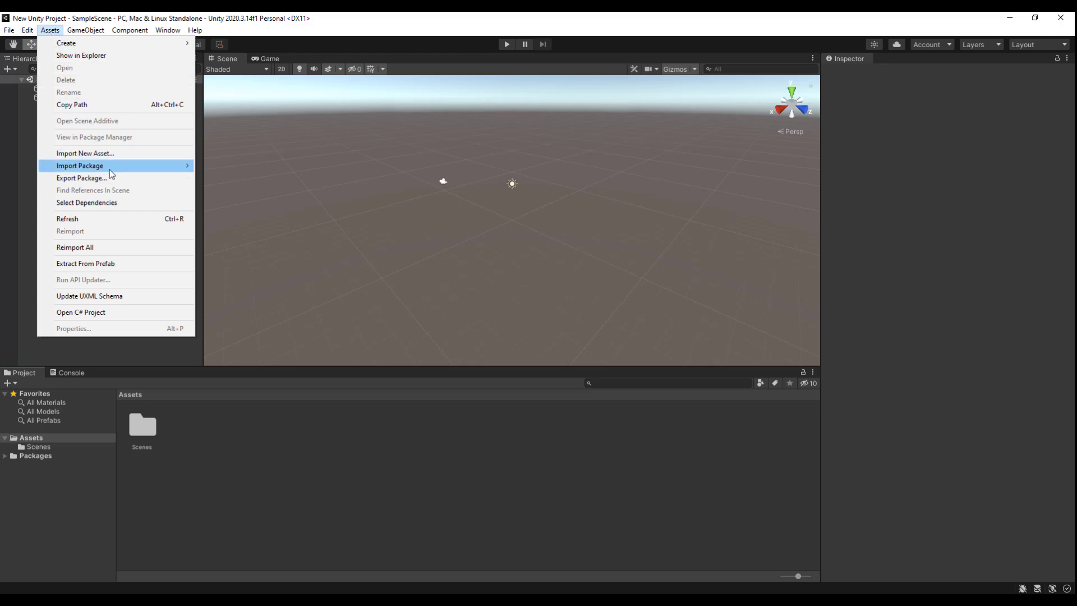
mouse_move(110, 170)
click(233, 166)
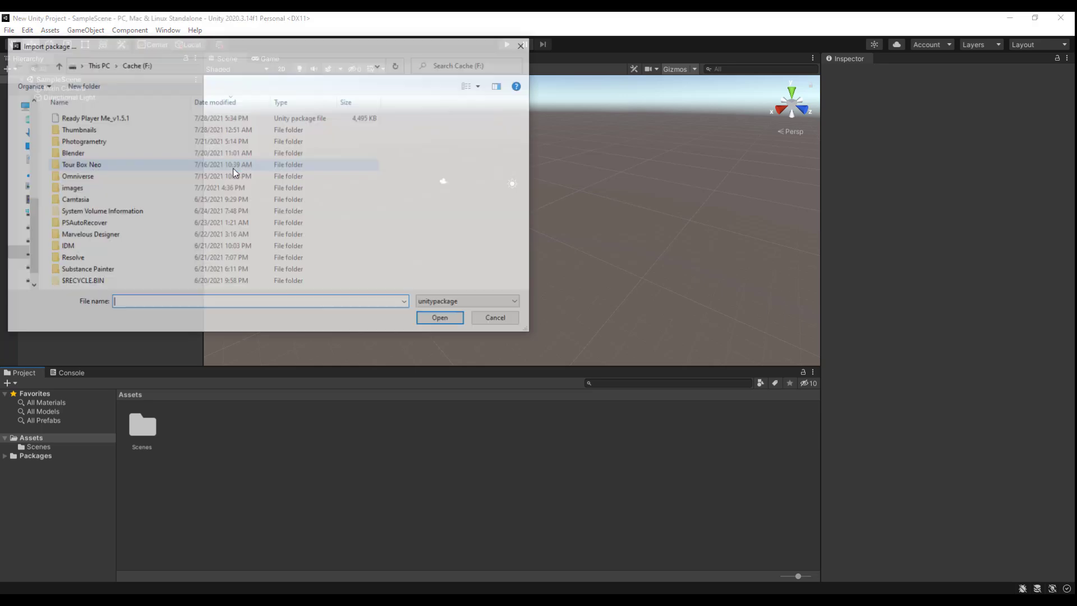
click(105, 118)
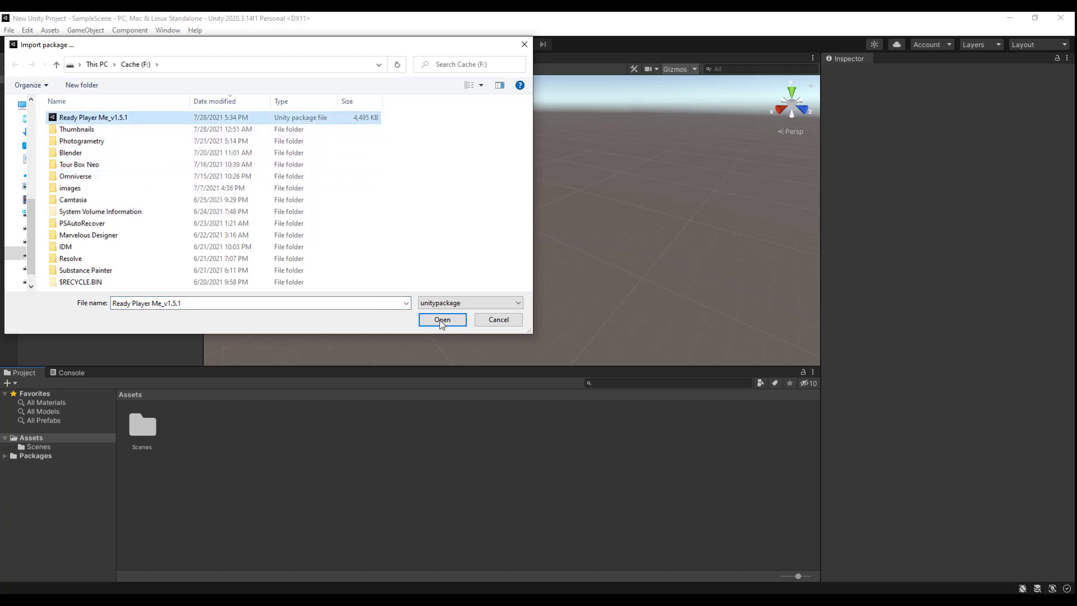
click(443, 320)
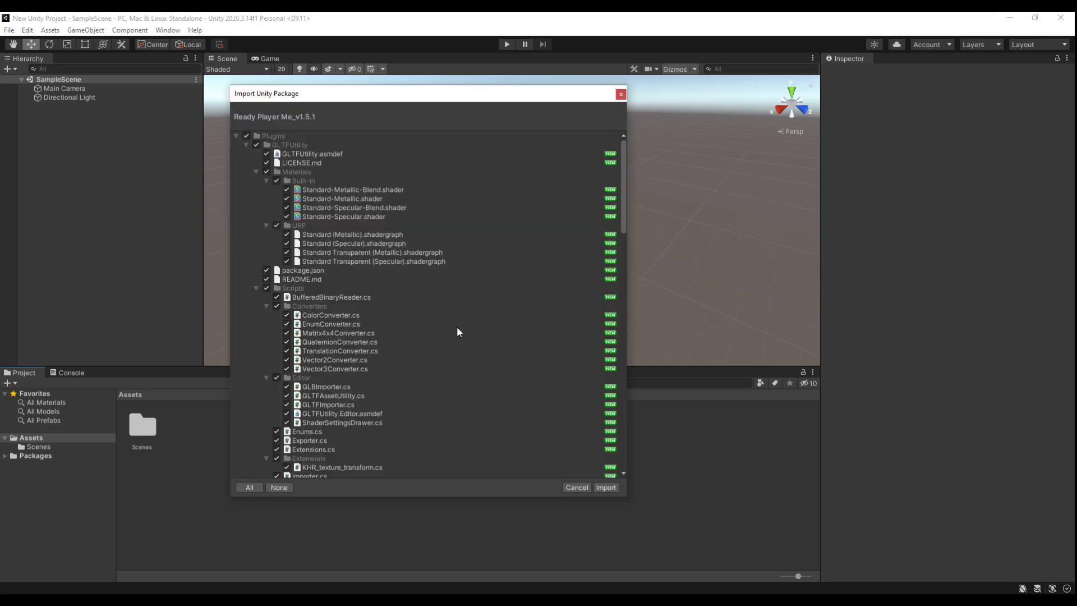
Exclude the Newtonsoft.Json.dll located directly in the Runtime folder and import the rest of the package
scroll(512, 416, down, 15)
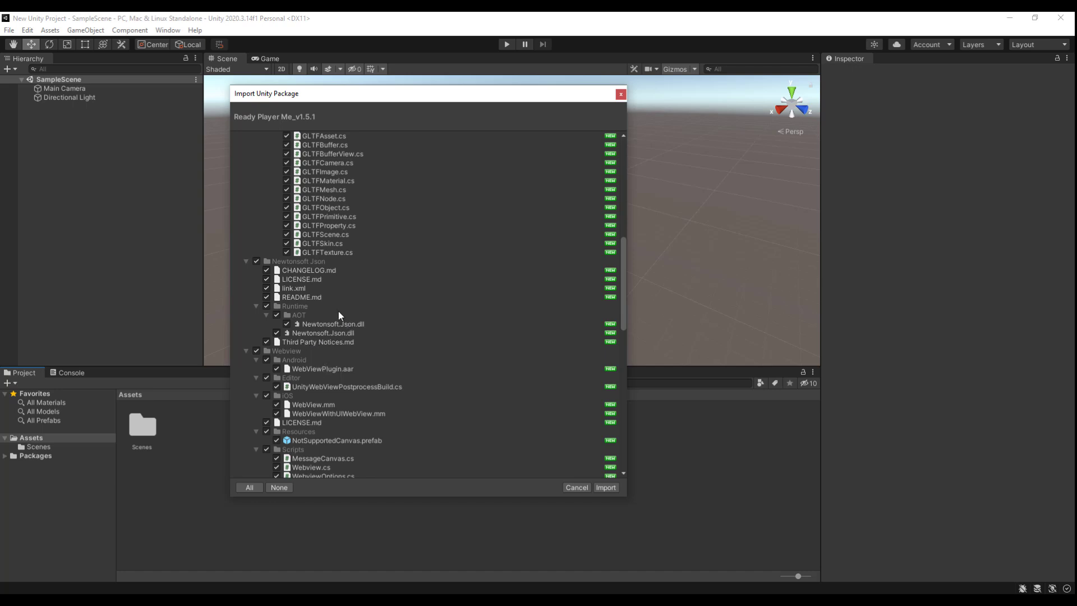
click(277, 333)
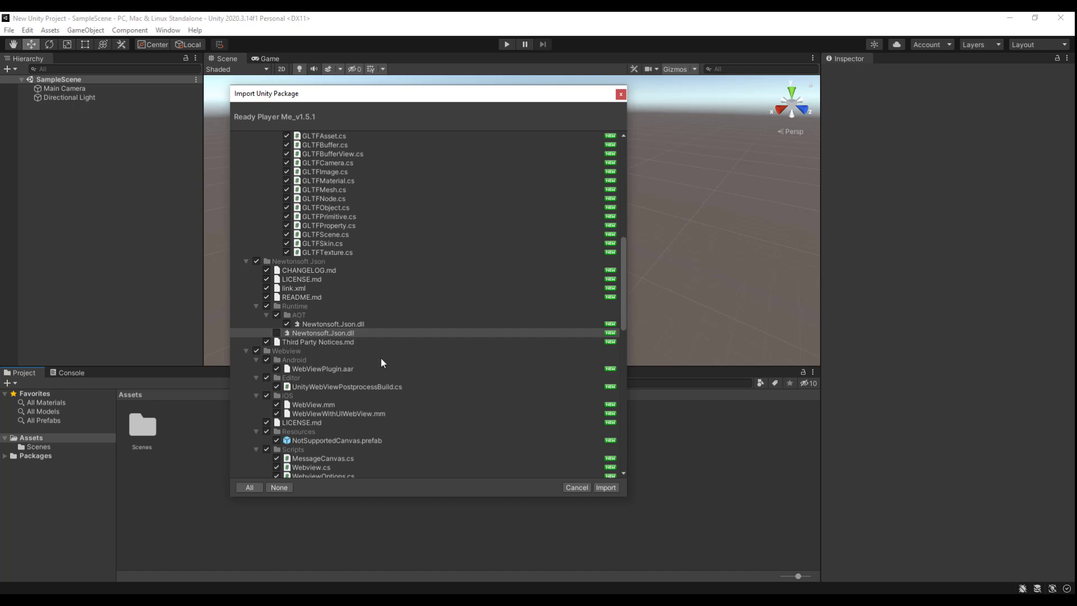
click(604, 490)
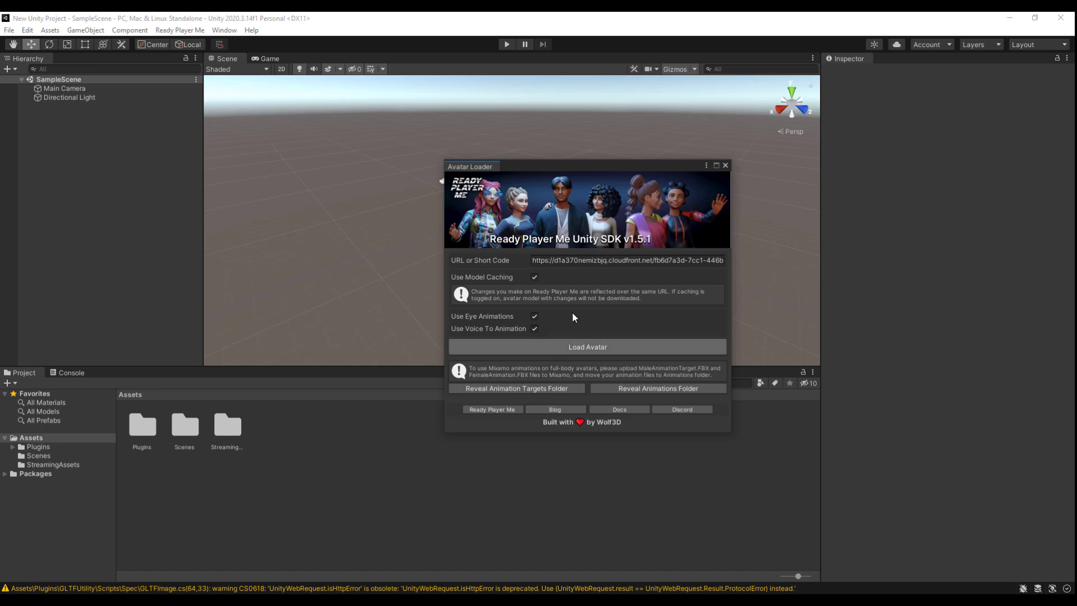
Clear the prefilled avatar URL in the Avatar Loader
drag(551, 166, 513, 164)
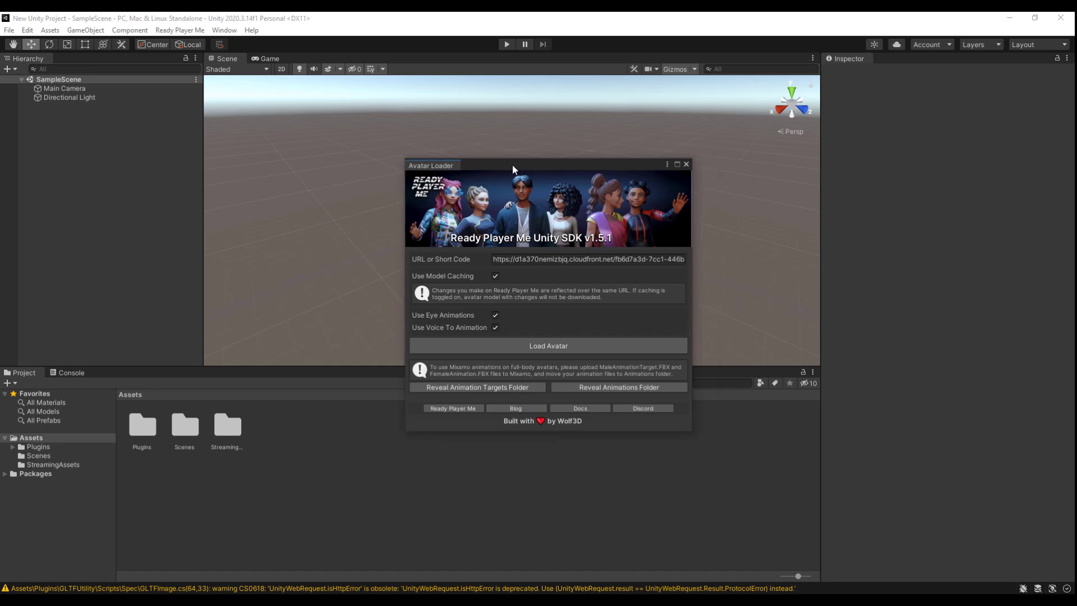
click(505, 260)
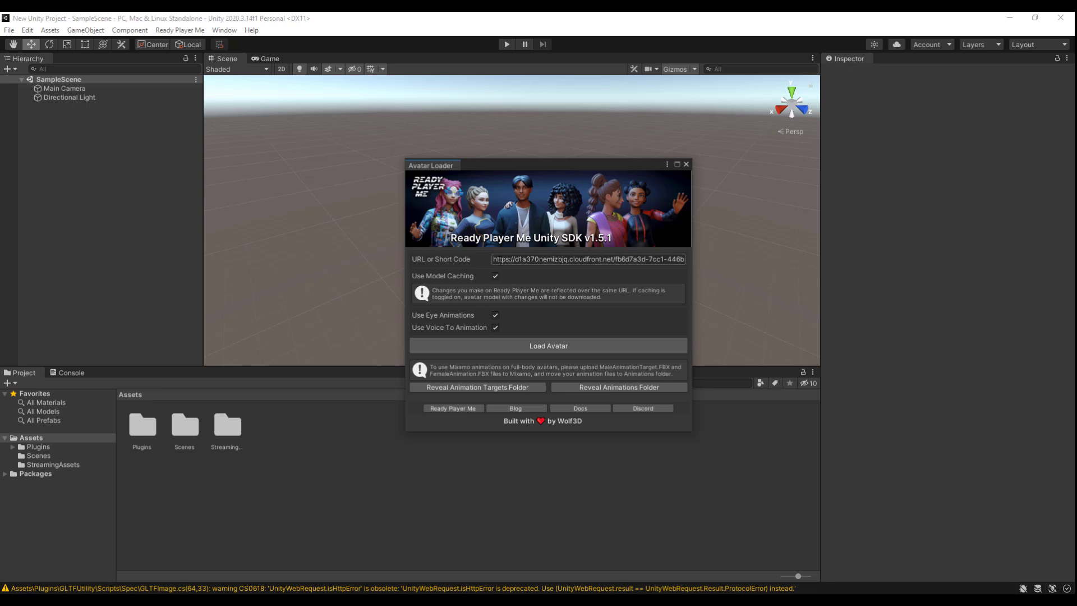
key(BackSpace)
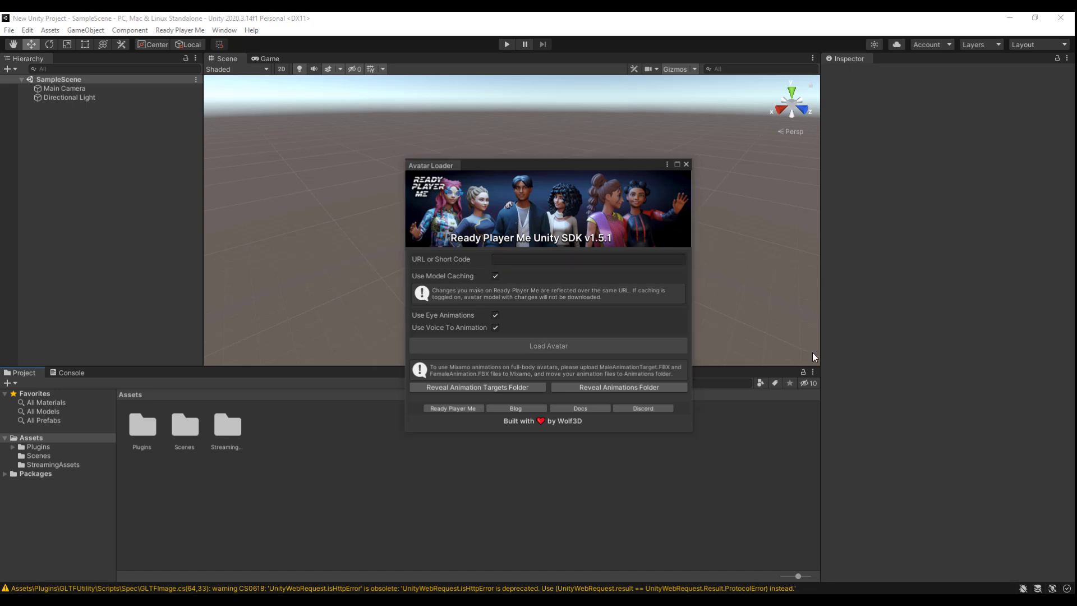
Switch to the Ready Player Me hub and copy the .glb URL of the red-jacket avatar
click(1010, 17)
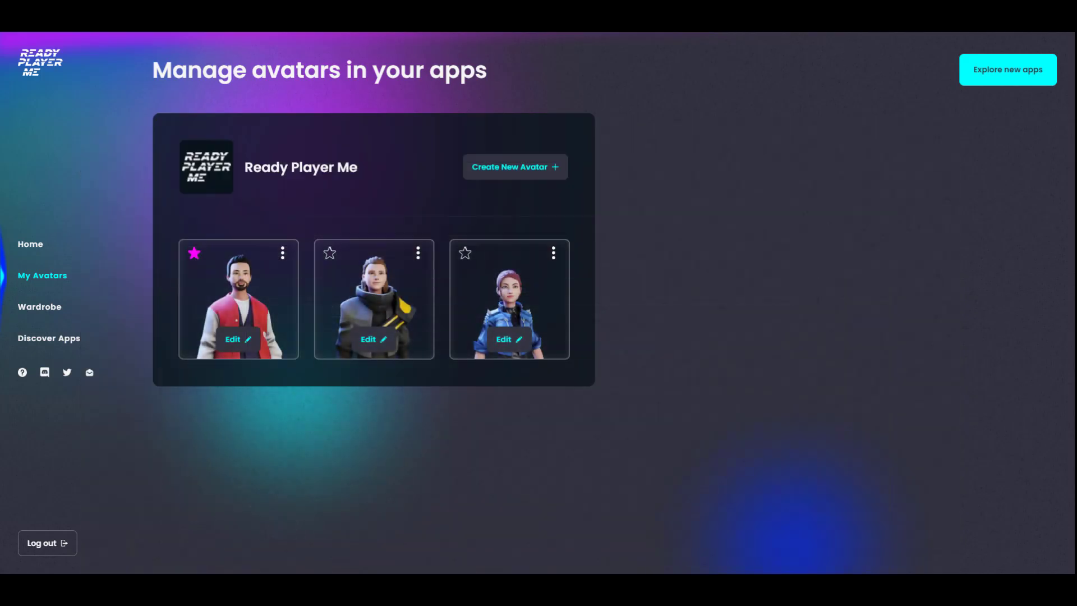
click(284, 257)
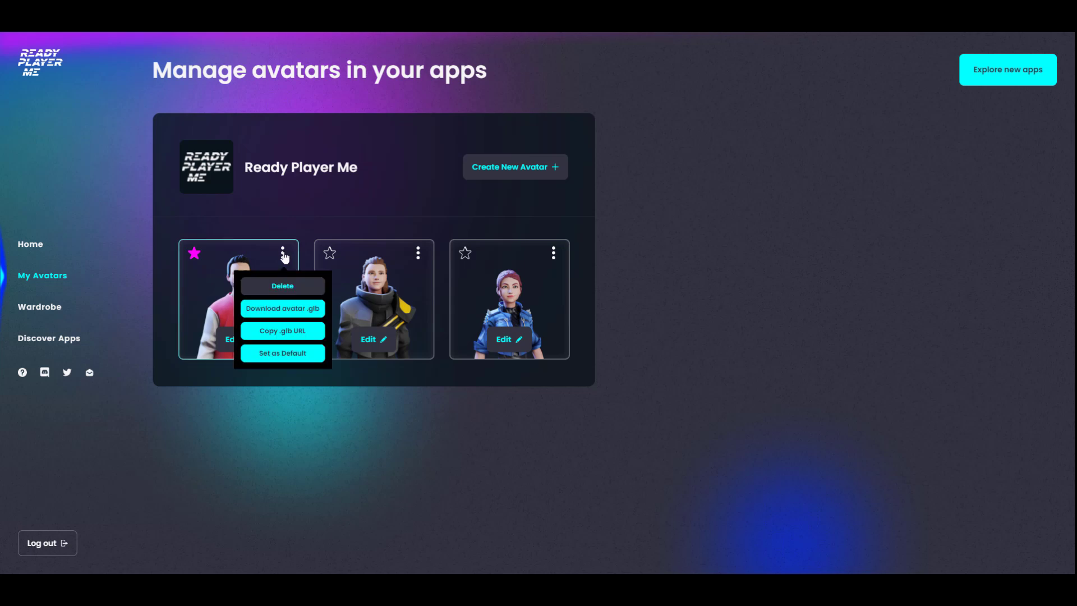
click(292, 335)
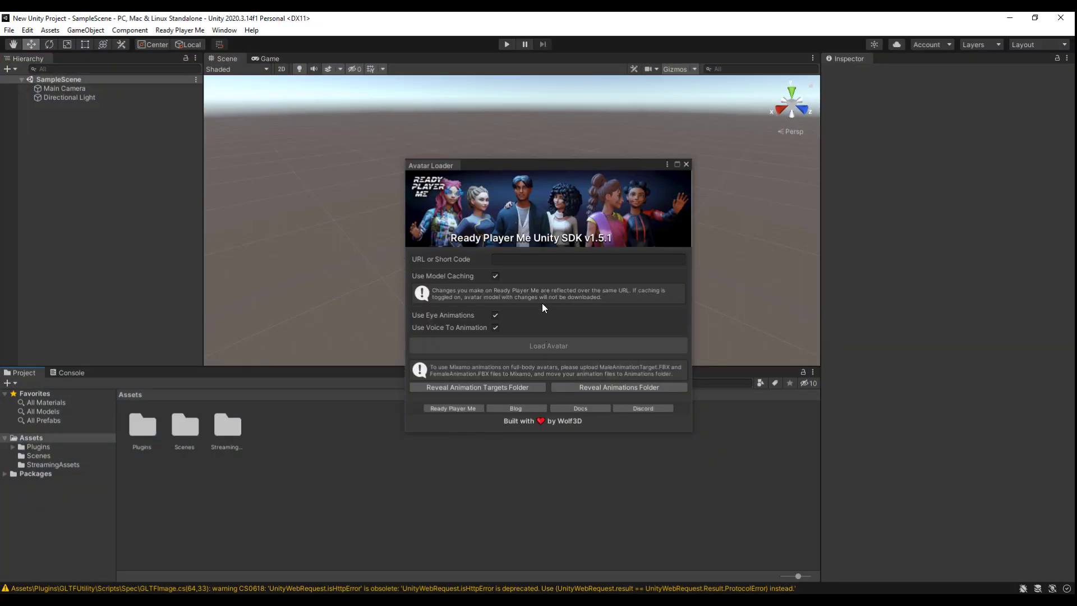
Paste the copied .glb URL into the Avatar Loader in Unity, load the avatar and close the loader
click(537, 257)
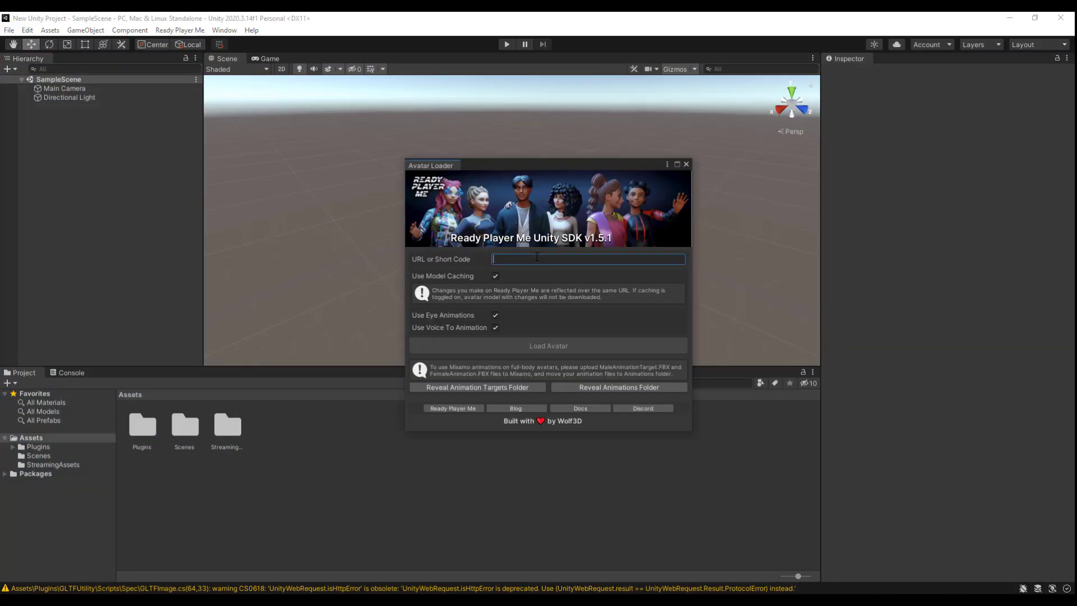
key(ctrl+v)
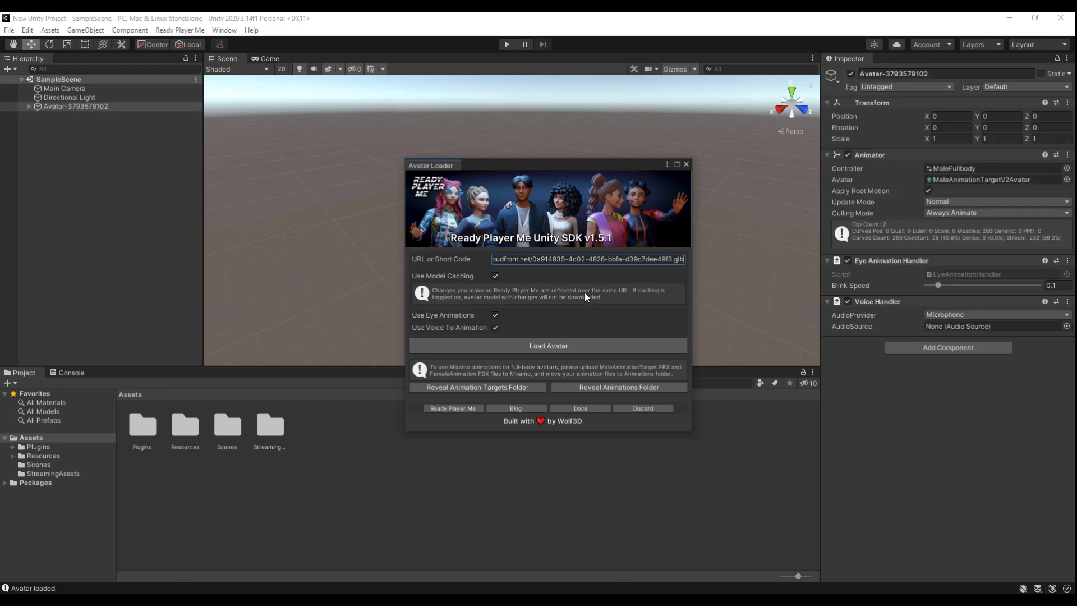
click(686, 165)
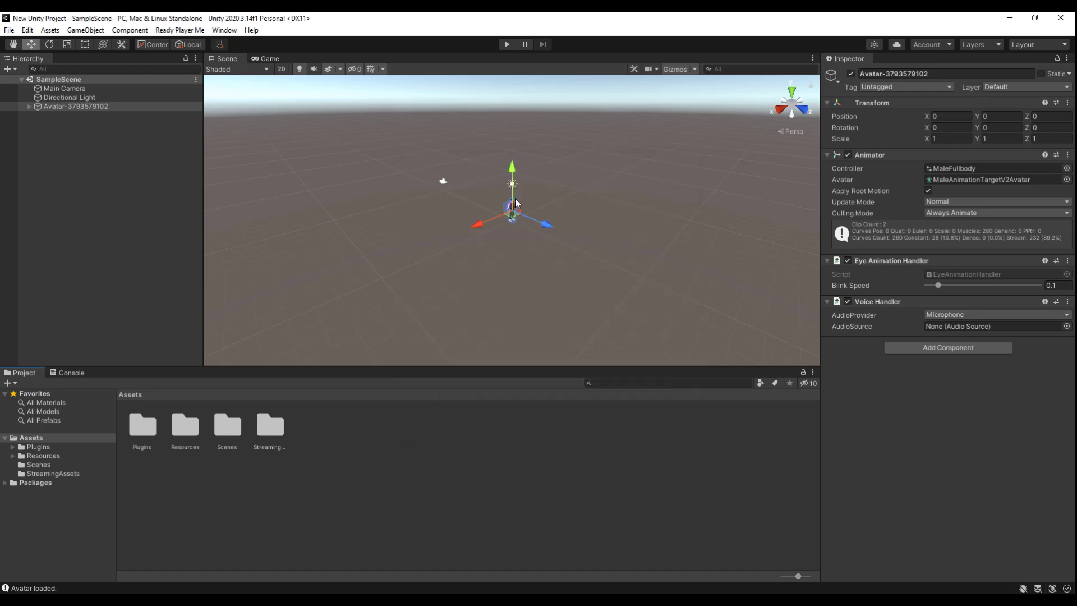
Examine the loaded avatar up close in the scene and preview it briefly in play mode
scroll(511, 168, up, 5)
scroll(522, 167, up, 3)
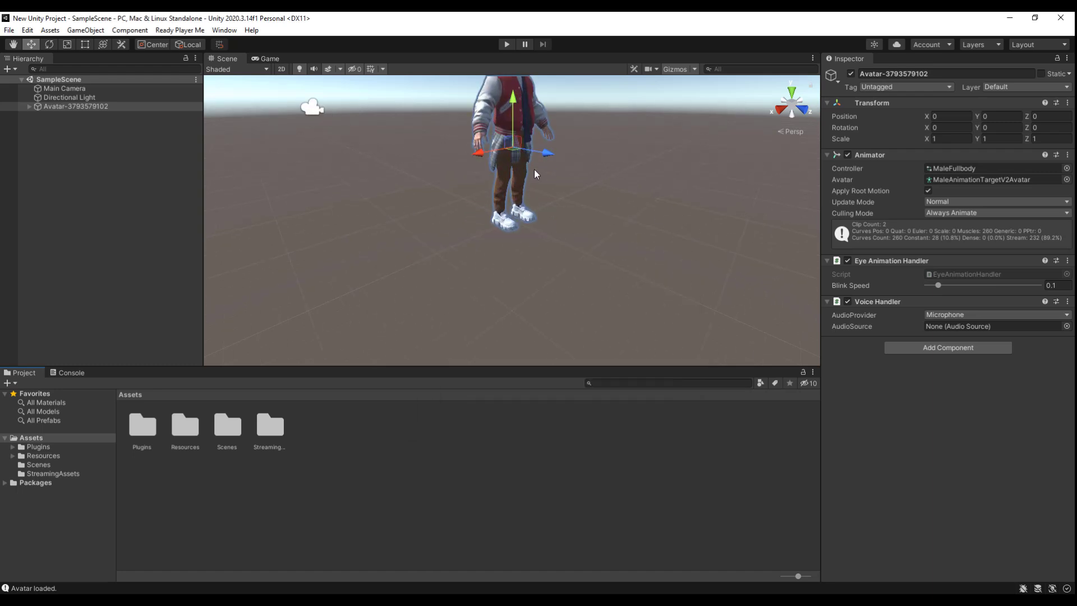
middle_drag(579, 171, 553, 160)
scroll(530, 209, up, 5)
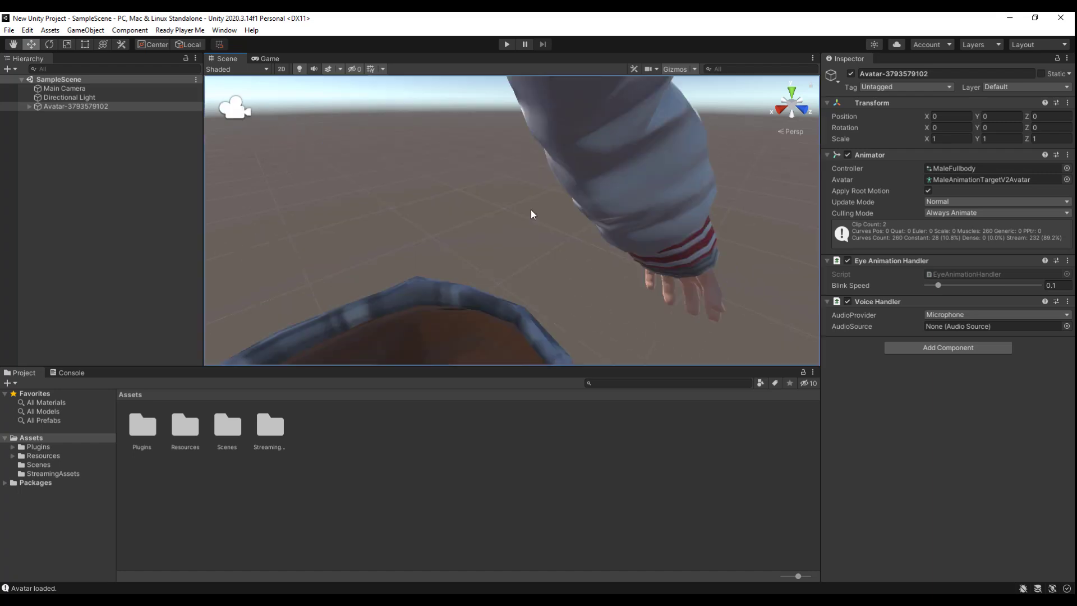
scroll(533, 211, down, 4)
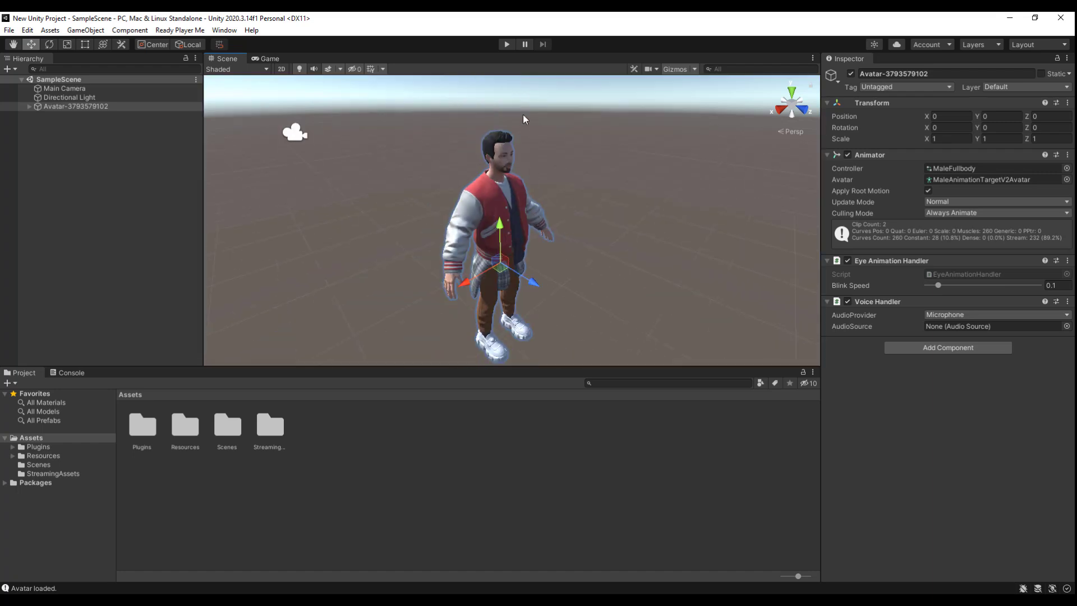
click(508, 43)
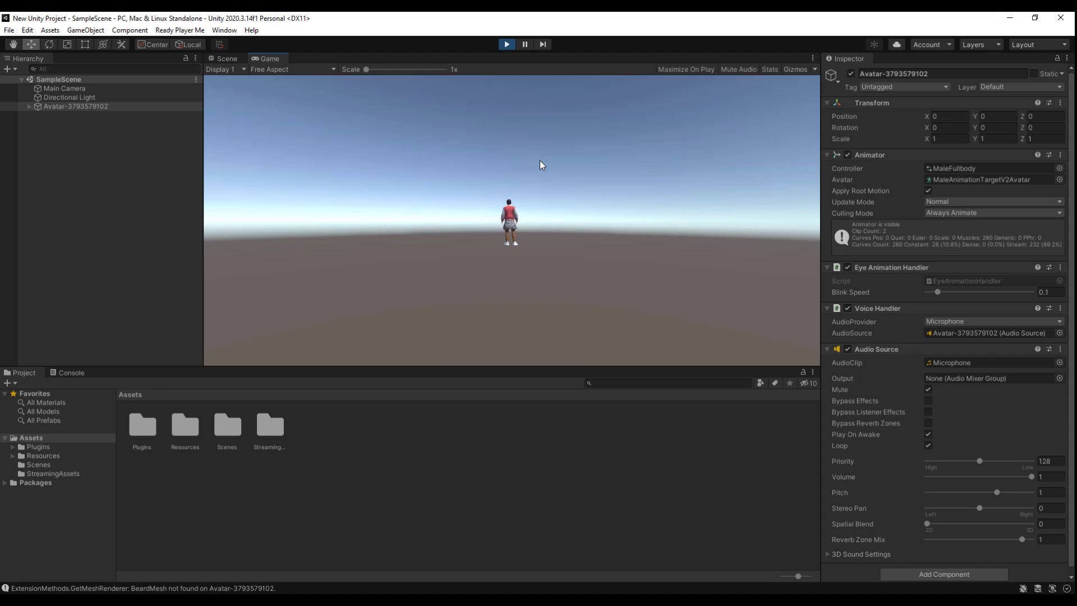
click(507, 44)
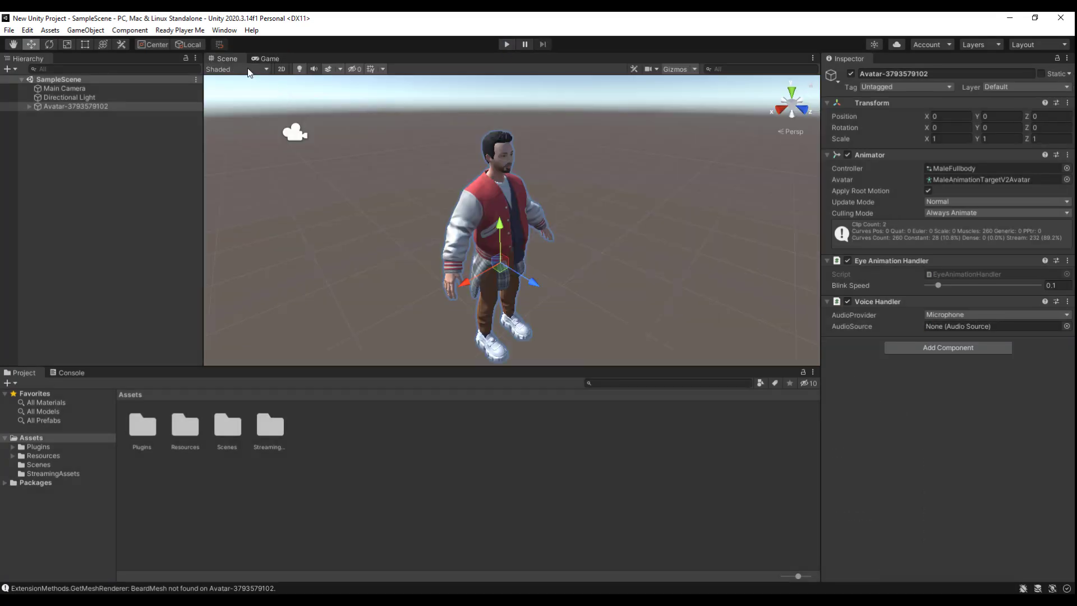
Set the avatar's Y rotation to 180 to turn it toward the Main Camera
click(295, 133)
scroll(583, 302, down, 3)
scroll(543, 274, up, 1)
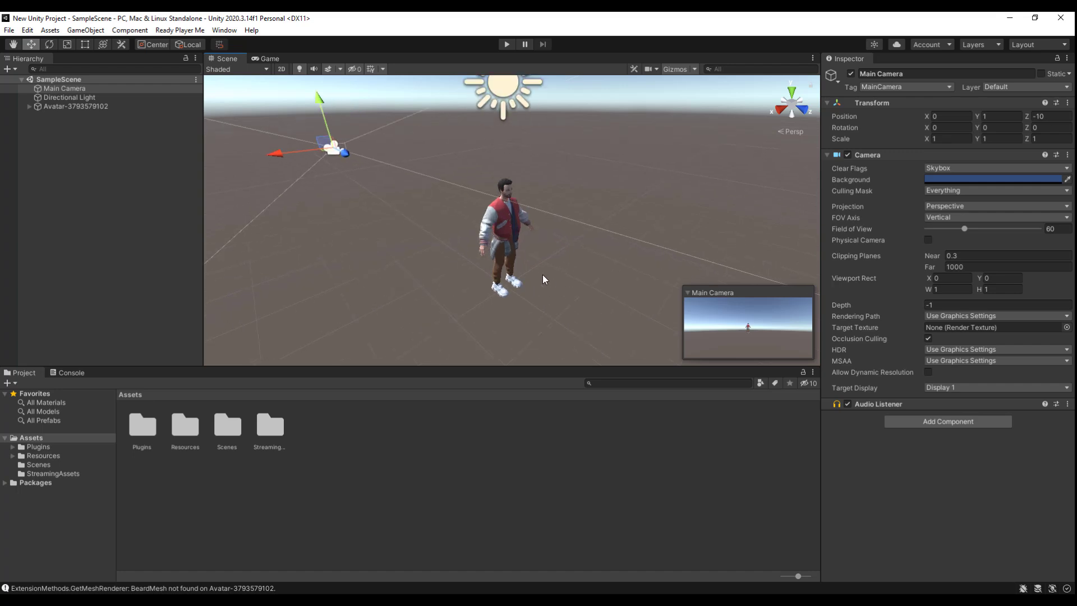
click(65, 106)
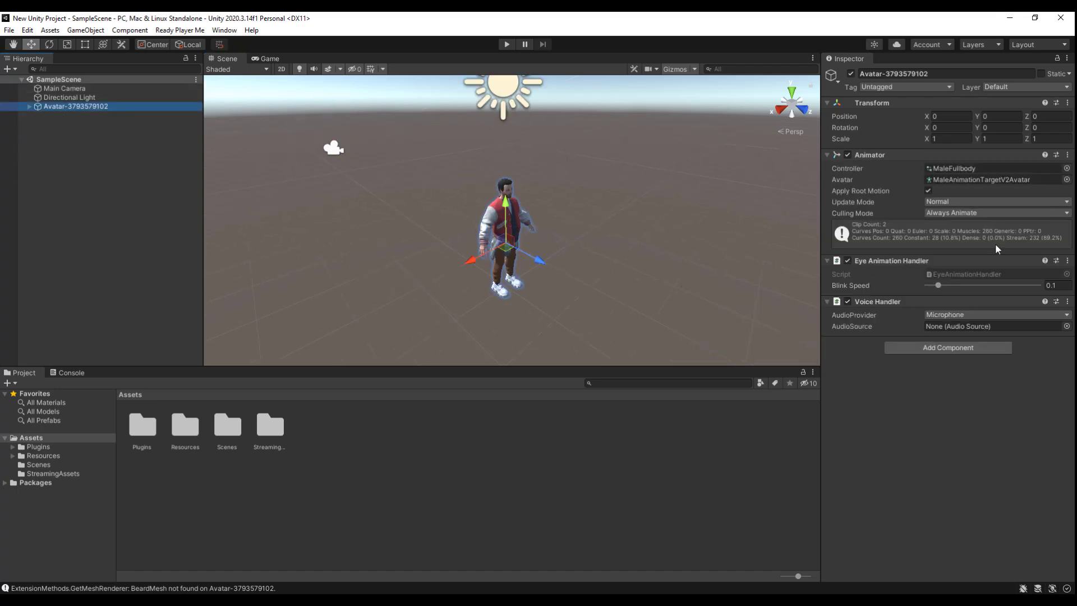
click(992, 128)
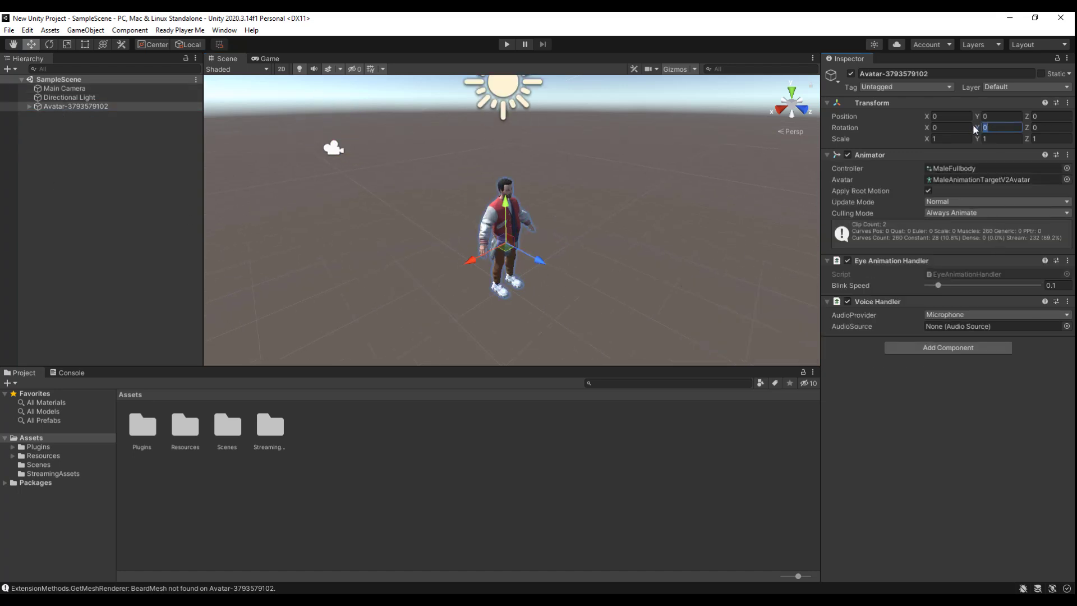
text(180)
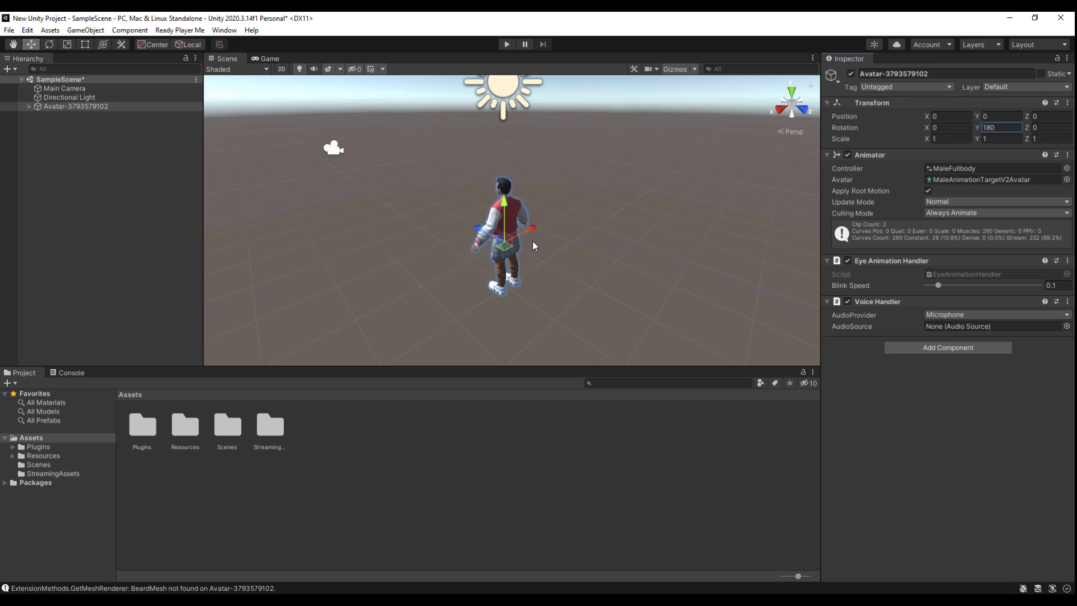
Move the Main Camera closer to the avatar, to about Z -2.12, and test the scene in play mode
click(334, 148)
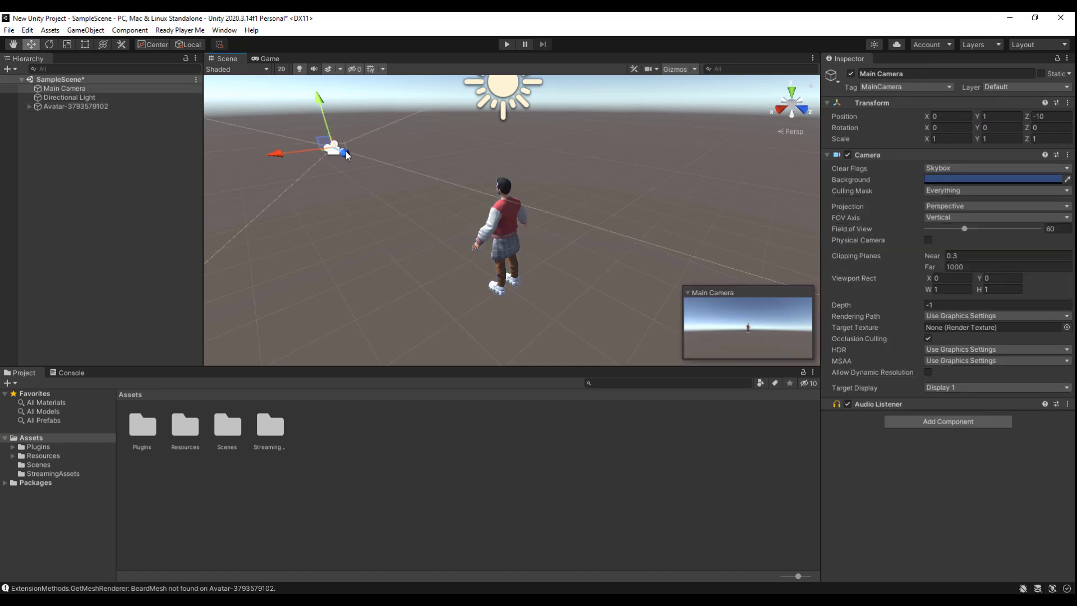
drag(346, 150, 460, 195)
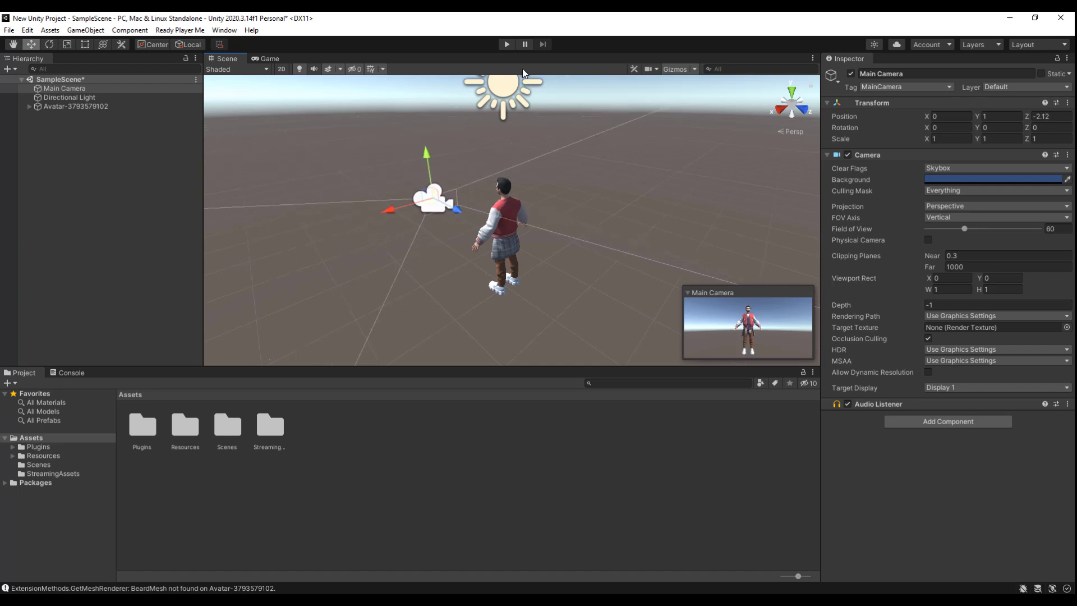
click(506, 45)
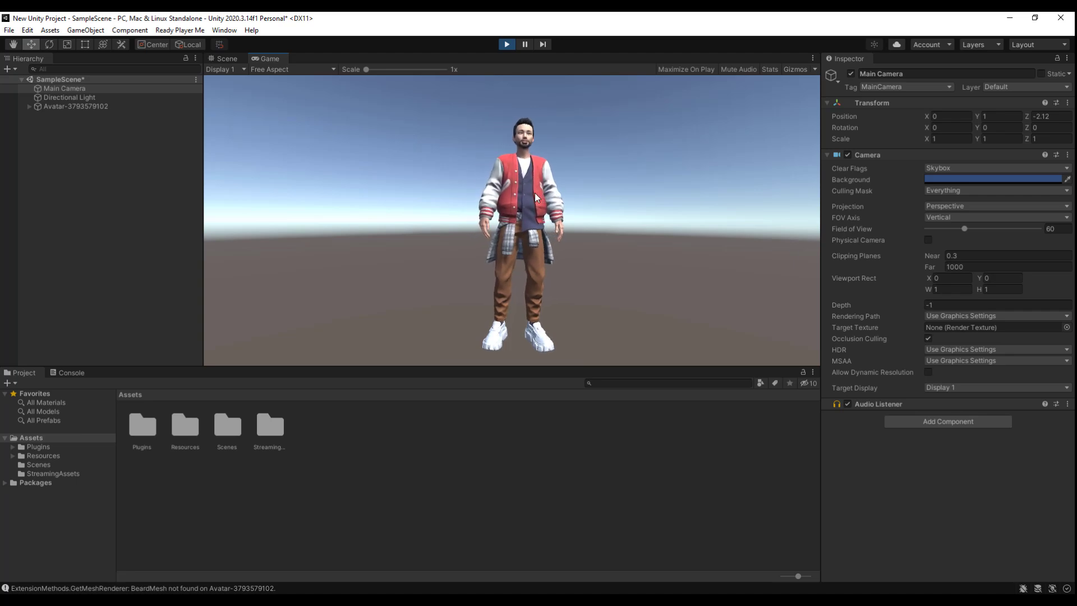
click(507, 44)
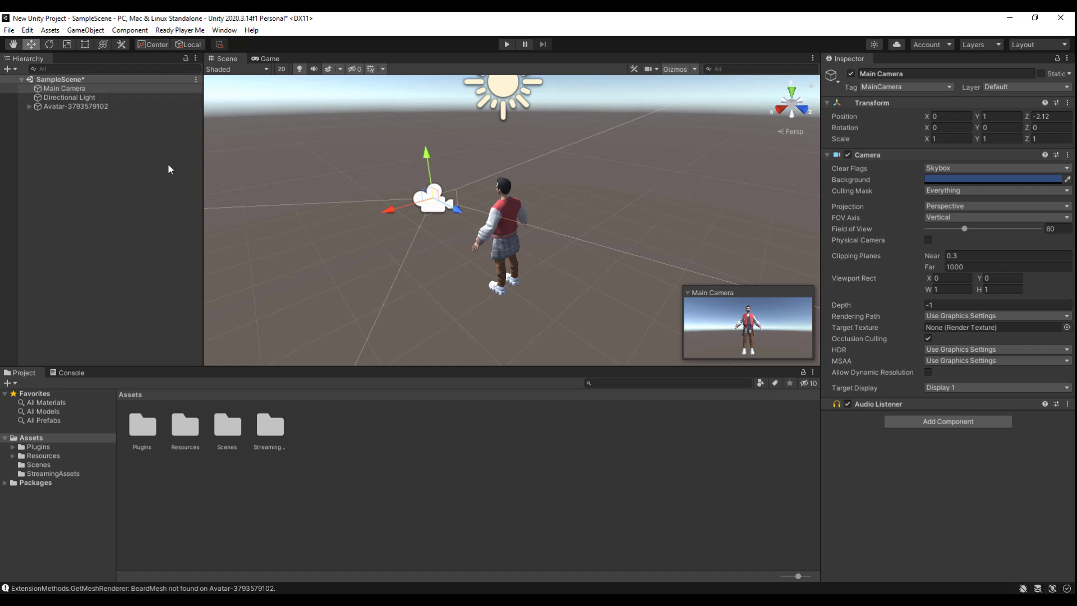
Reveal the animation targets folder from the Ready Player Me Avatar Loader and select the MaleAnimationTargetV2 model
click(182, 33)
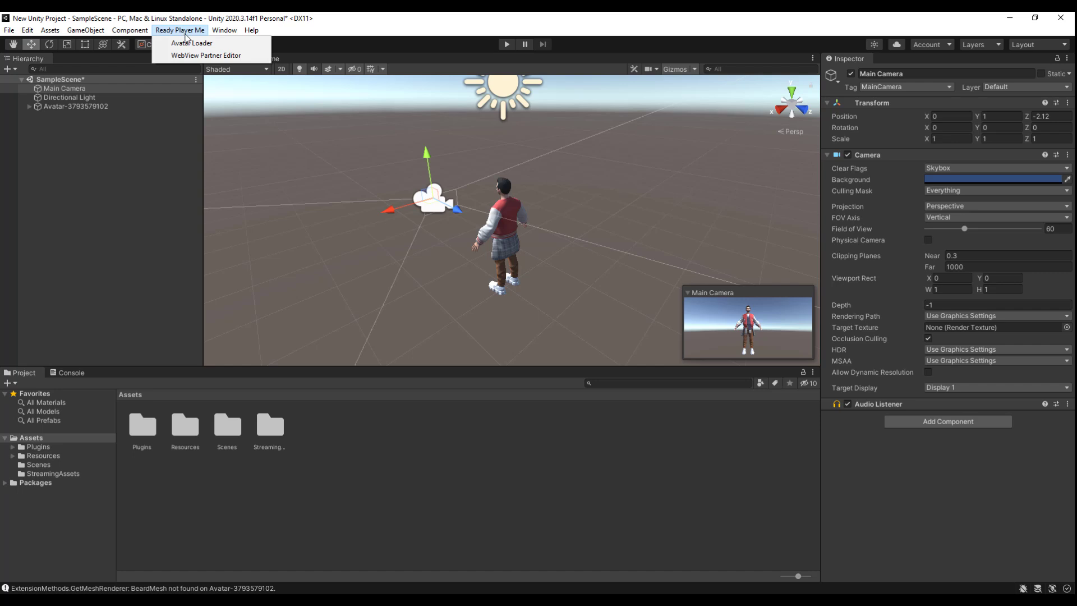
click(193, 44)
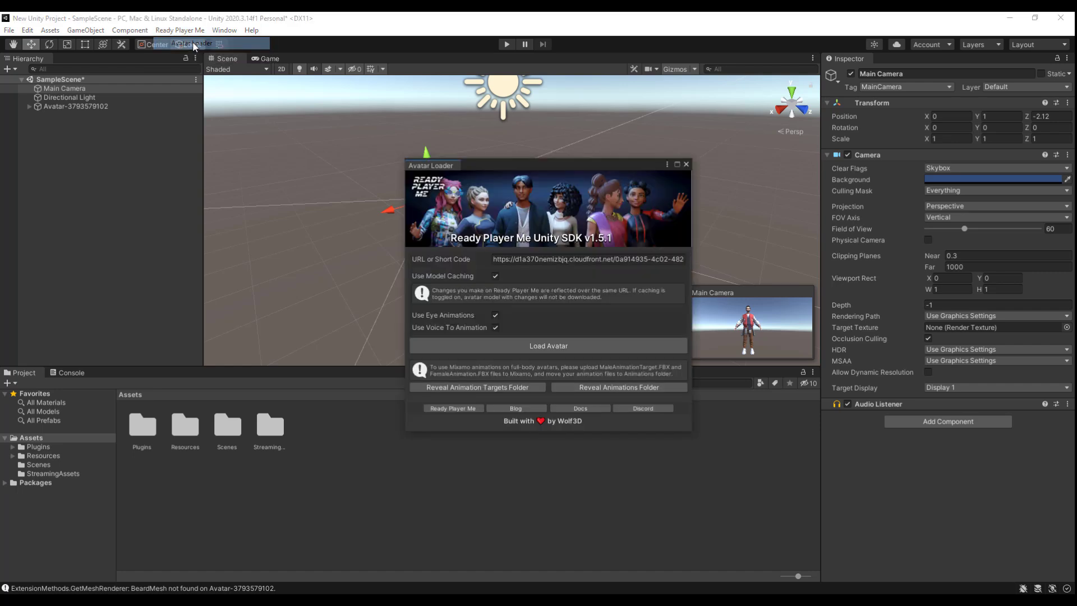
drag(488, 165, 445, 128)
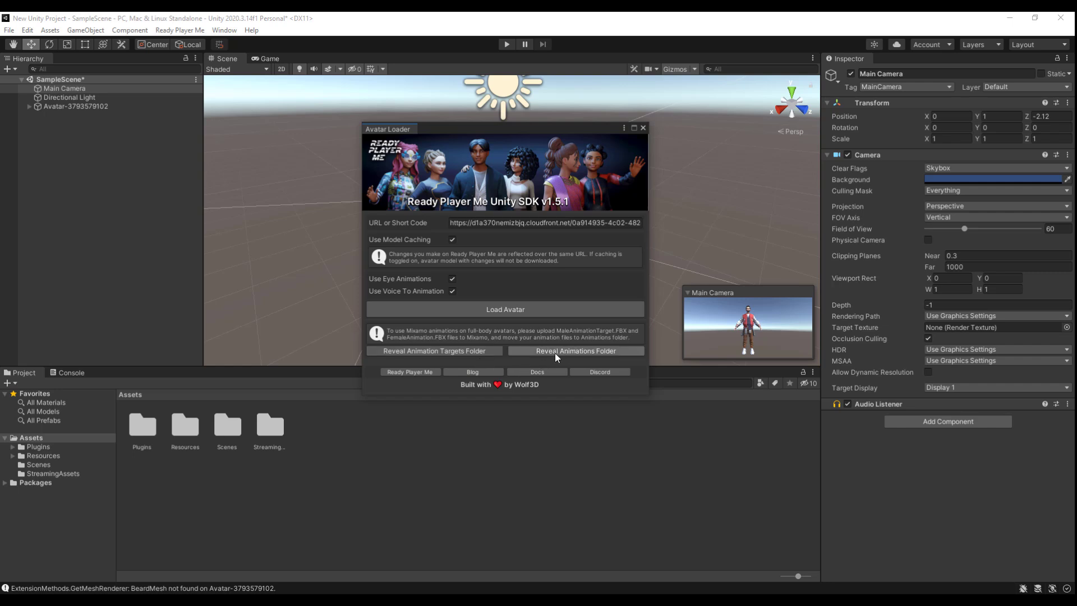
click(470, 353)
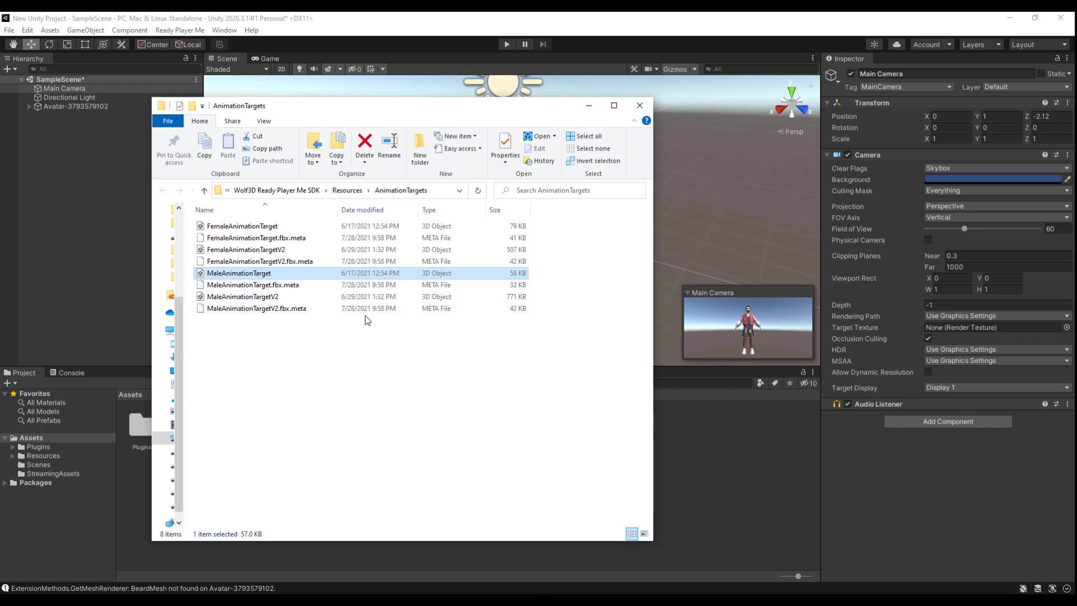
click(240, 298)
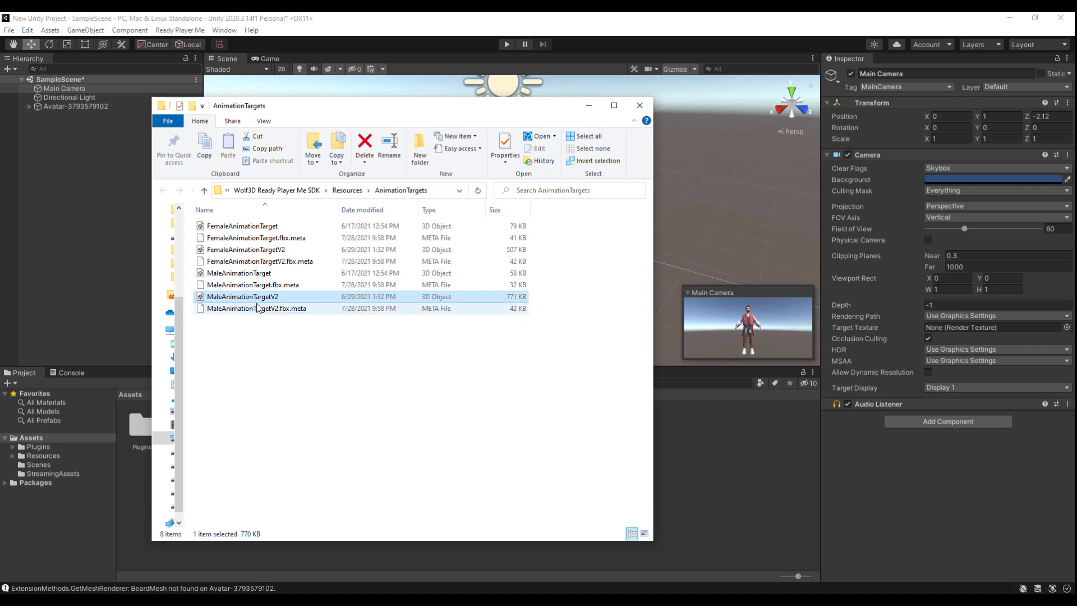
Switch to Mixamo, upload MaleAnimationTargetV2 from the AnimationTargets folder and accept it as the new character
key(alt+Tab)
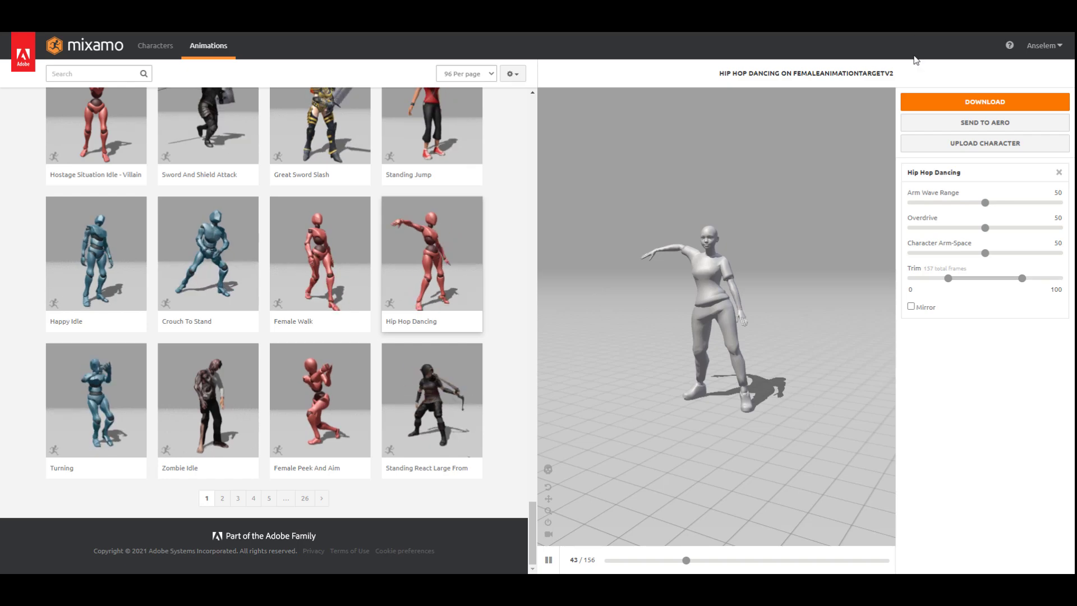
click(960, 146)
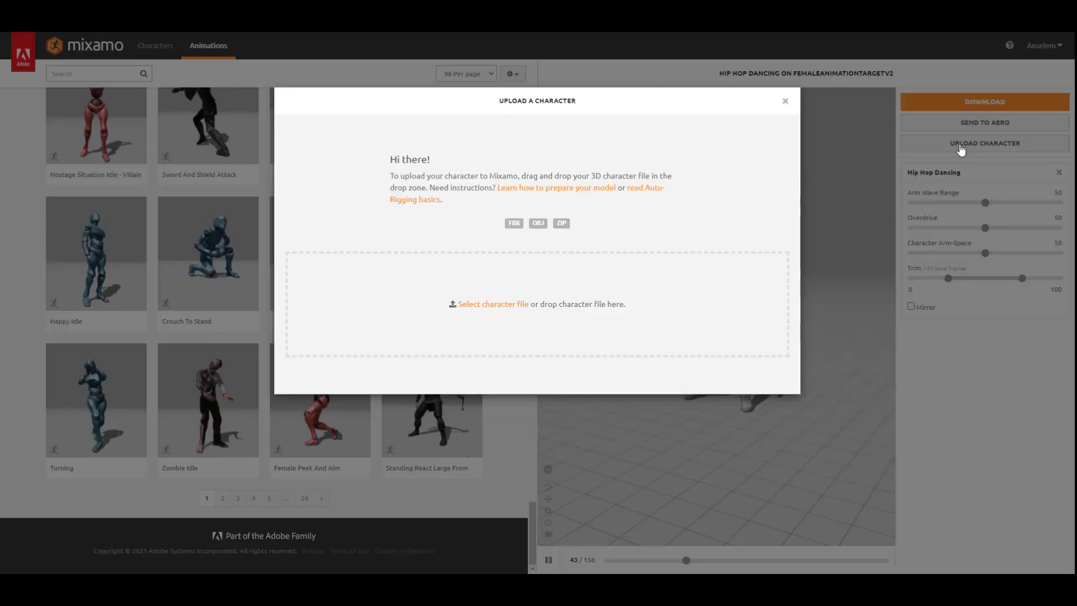
key(alt+Tab)
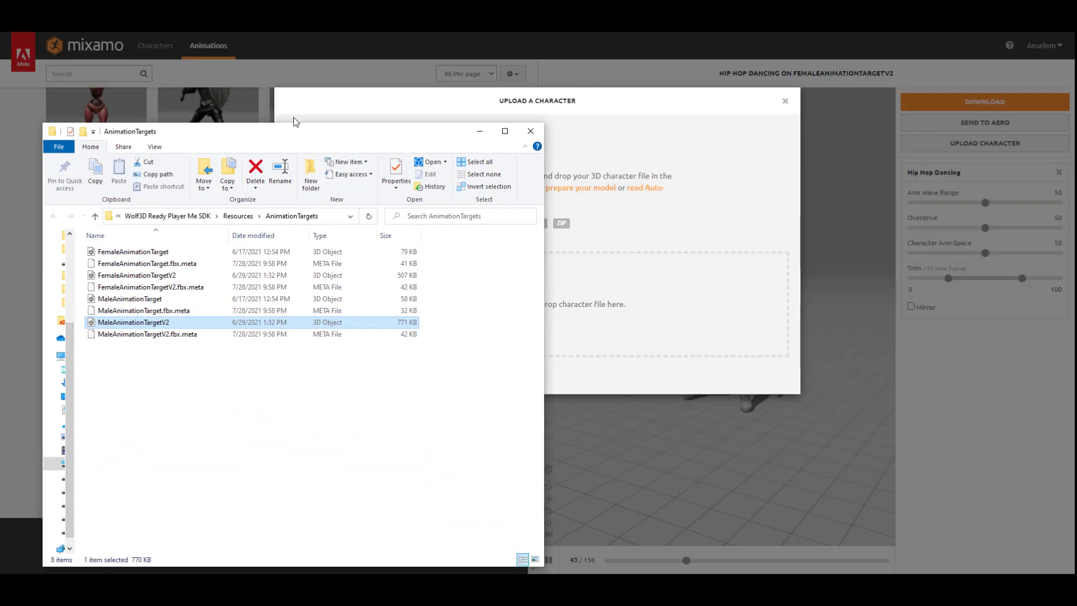
drag(293, 125, 289, 77)
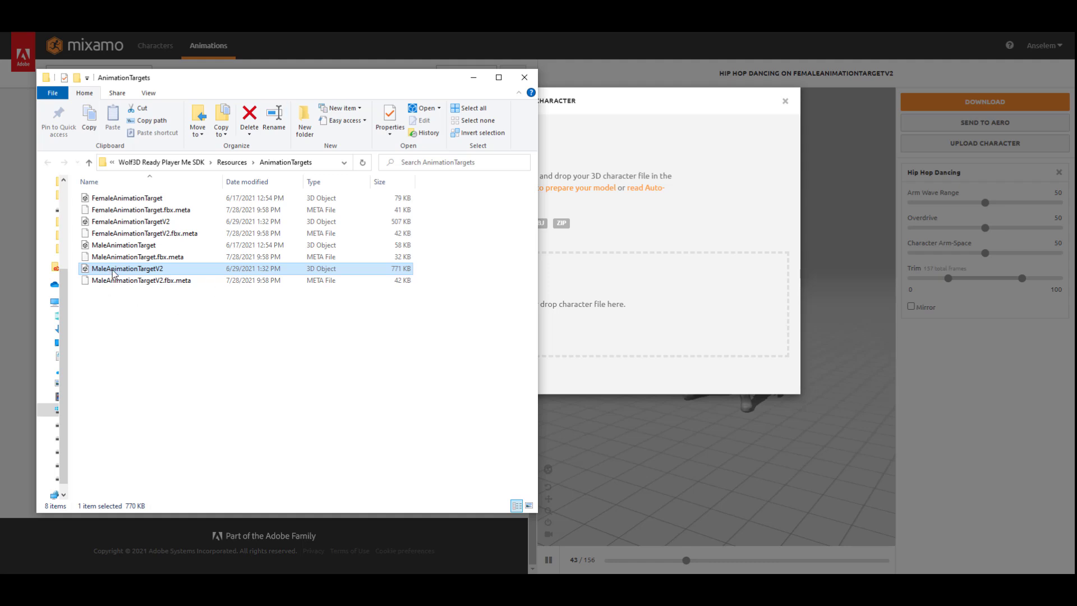
drag(113, 273, 633, 312)
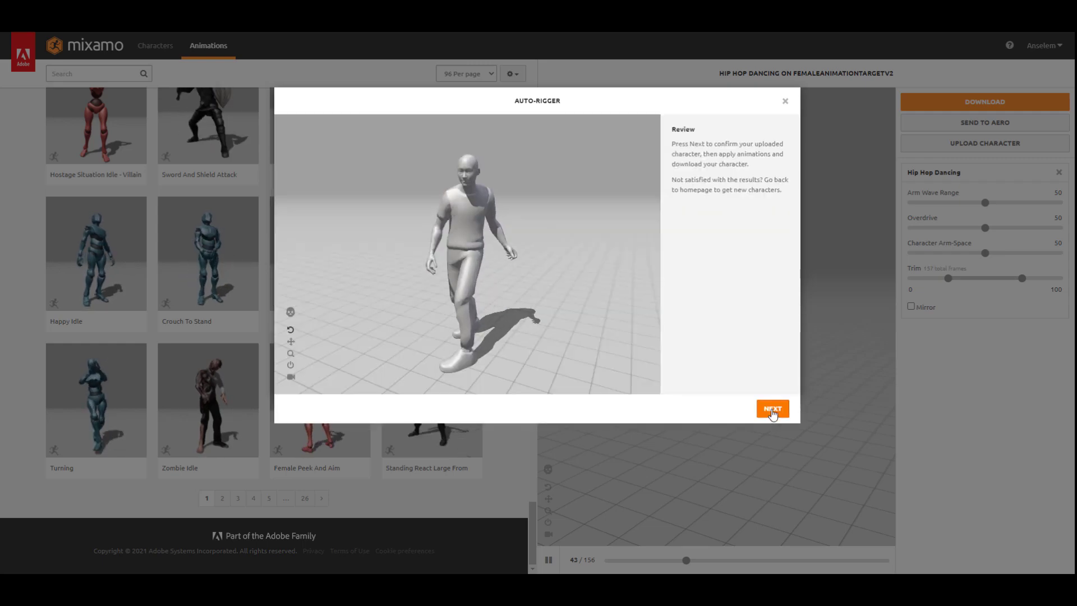
click(772, 411)
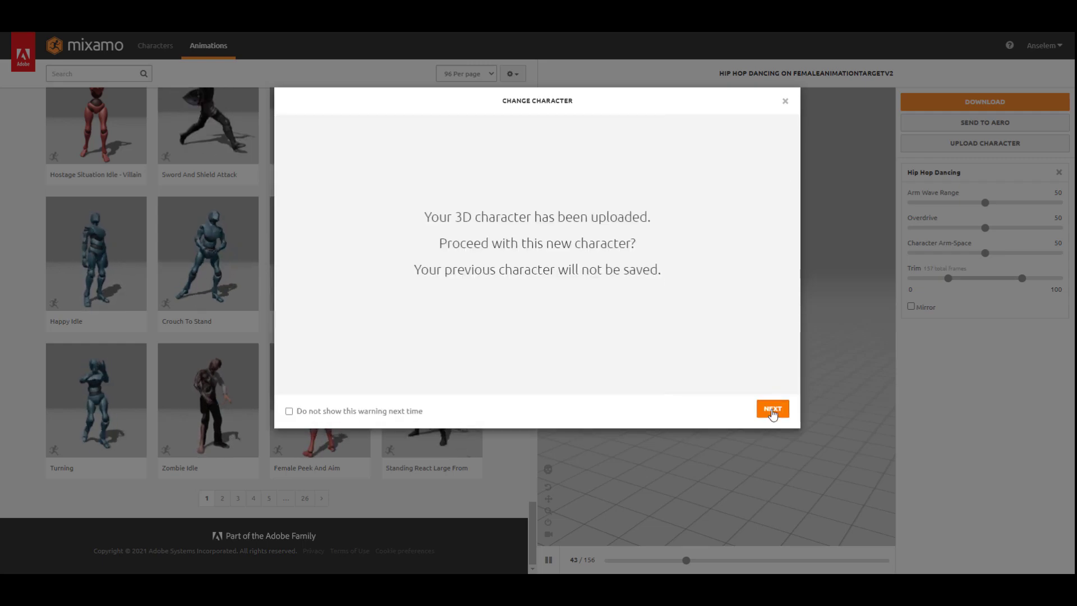
click(773, 411)
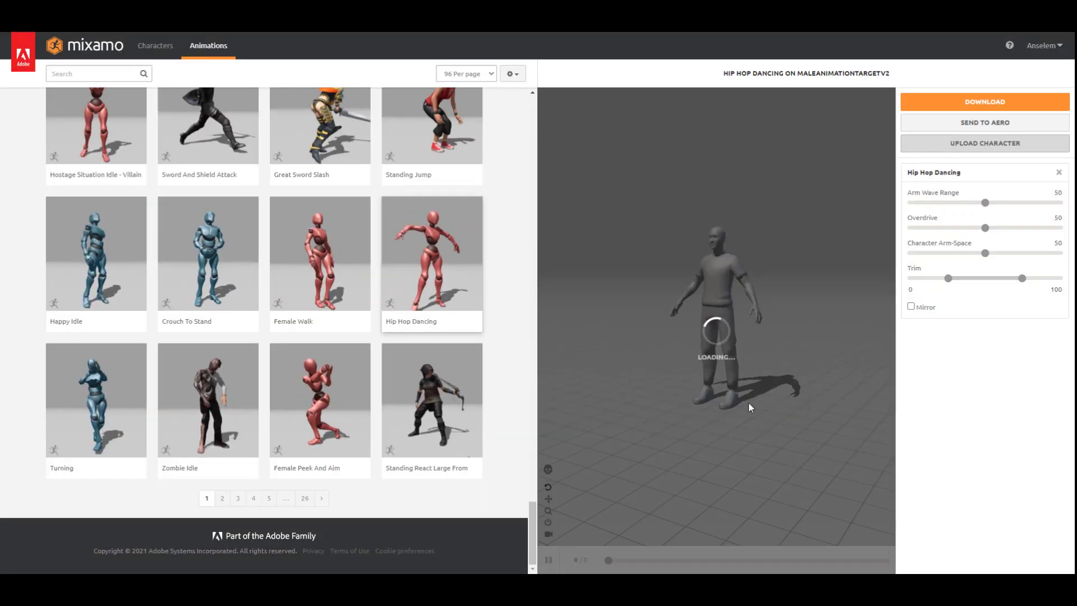
Apply the Goalkeeper Scoop animation and download it as FBX Binary with skin, 30 frames per second and no keyframe reduction
scroll(259, 304, up, 5)
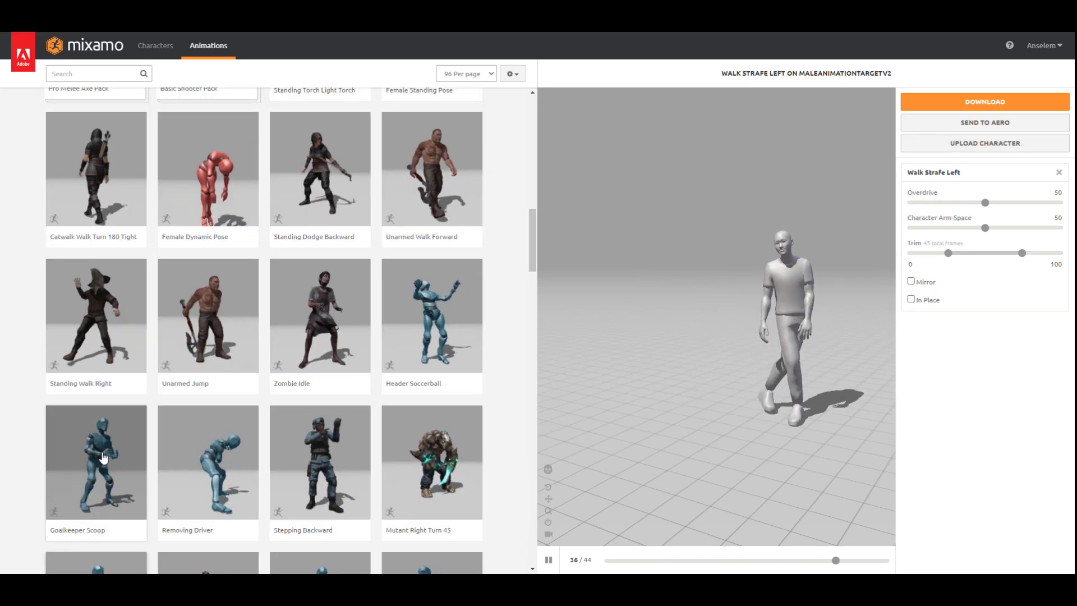
click(103, 458)
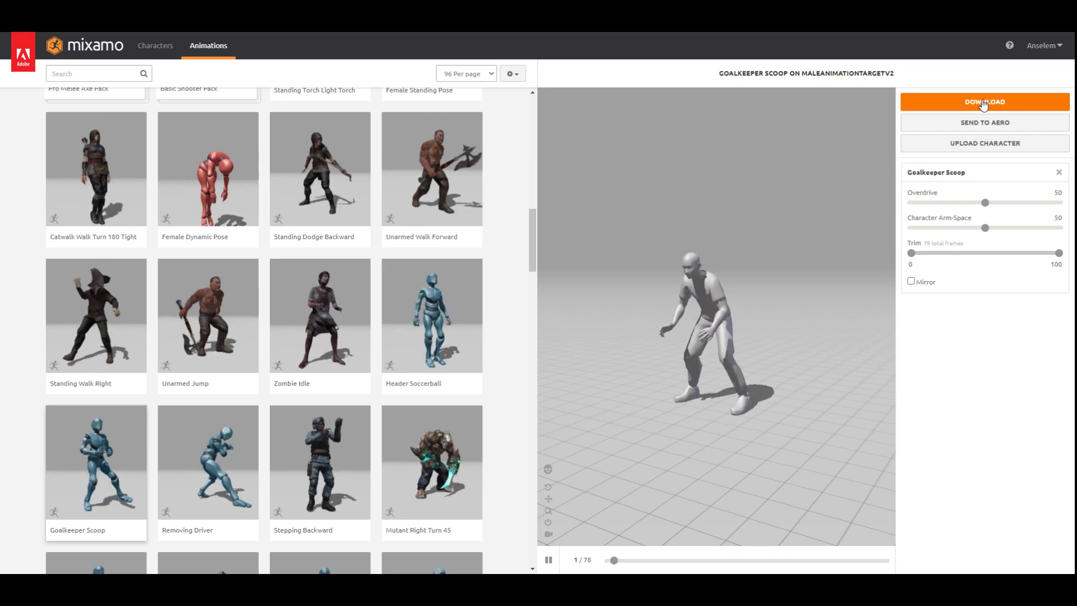
click(954, 102)
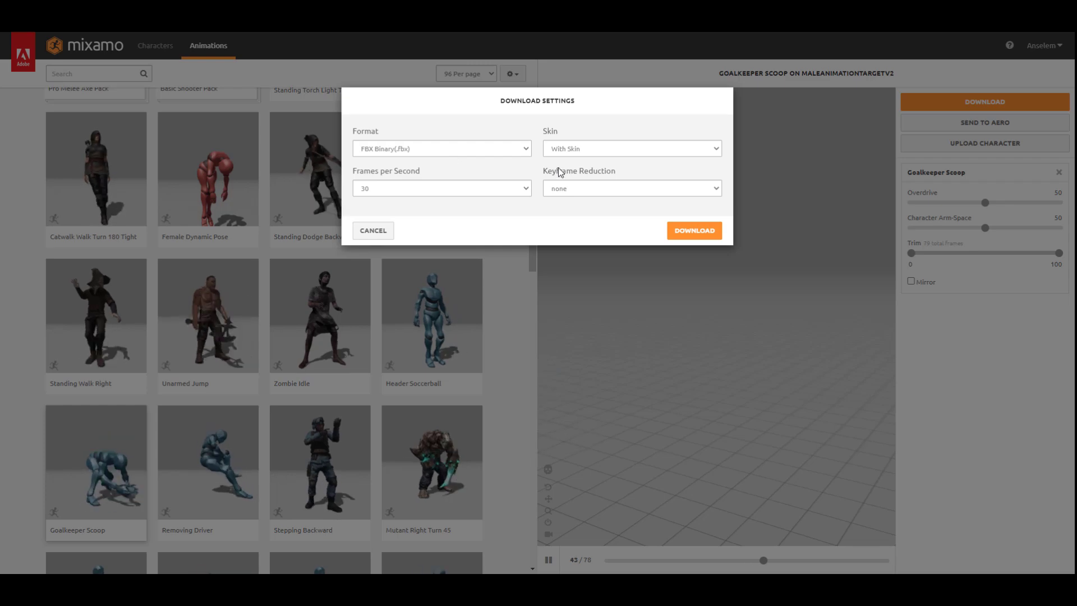
click(680, 232)
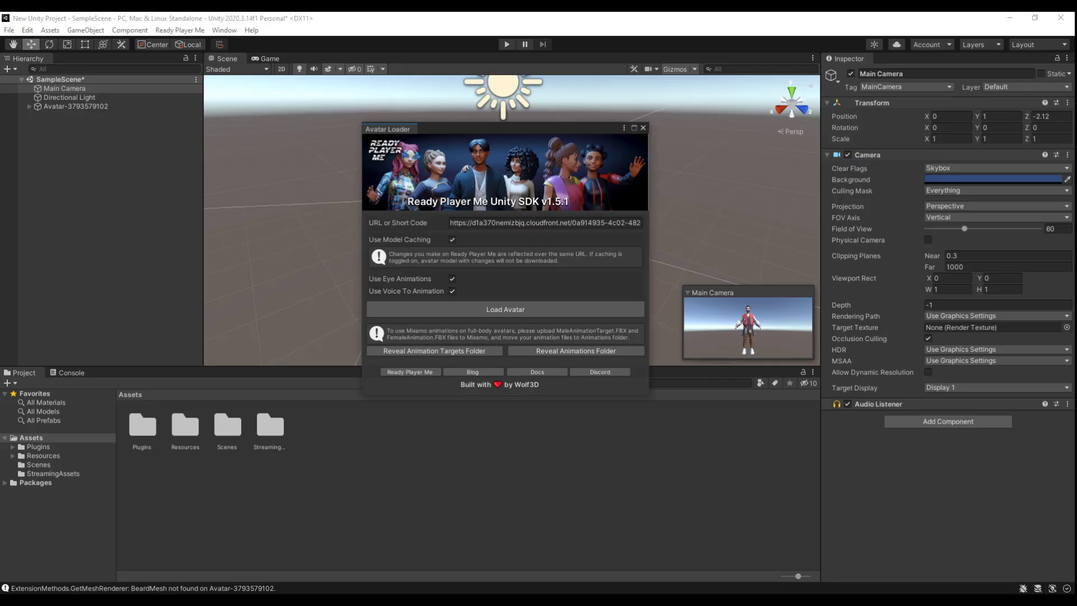
Add the downloaded Goalkeeper Scoop file to the SDK's Resources/Animations/Male folder from Unity's Avatar Loader and put both windows away
click(541, 353)
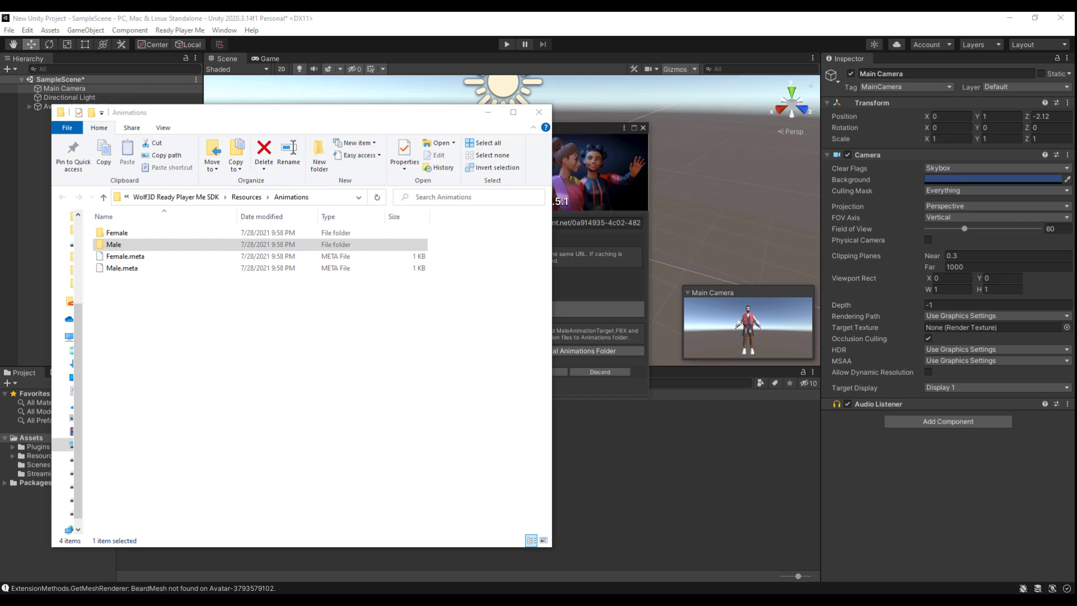
click(124, 246)
double_click(122, 245)
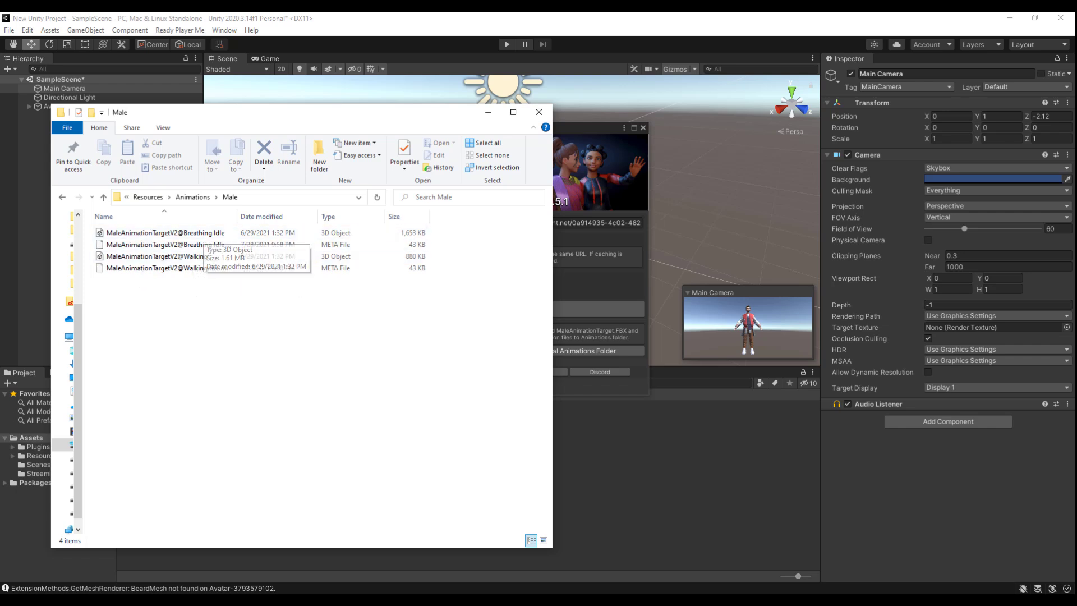
drag(205, 234, 164, 334)
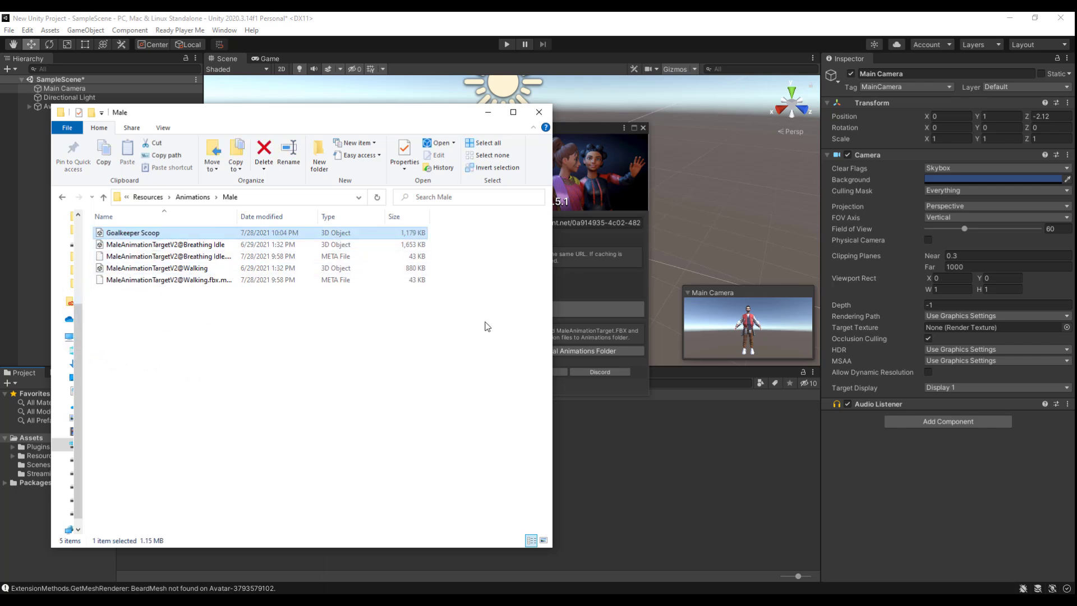
click(492, 115)
click(644, 129)
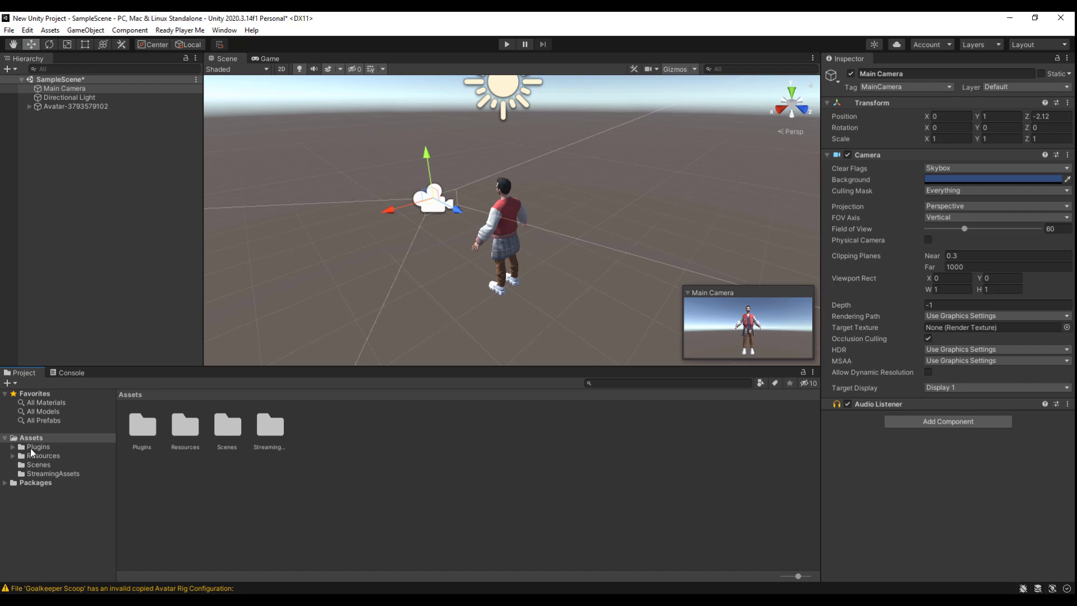
Open the Wolf3D Ready Player Me SDK's Resources/Animations/Male folder in the project assets
click(12, 447)
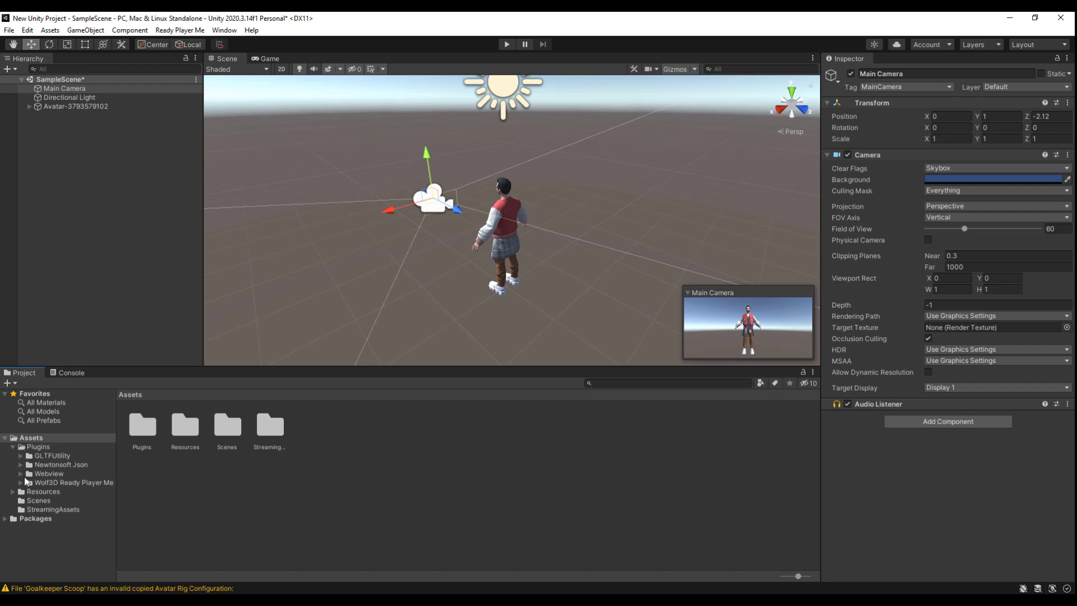
click(20, 482)
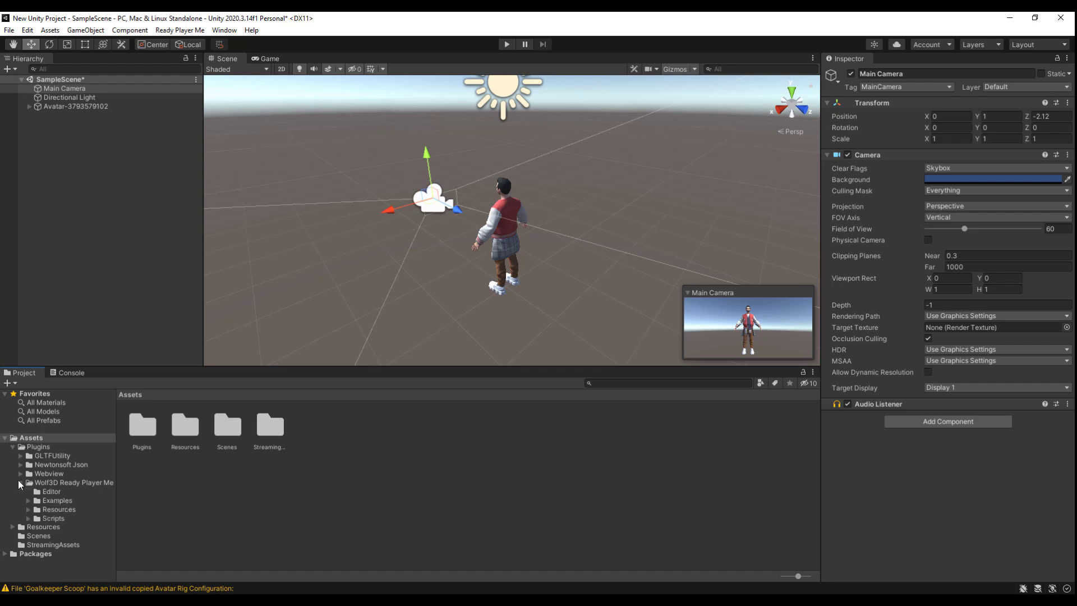
click(26, 510)
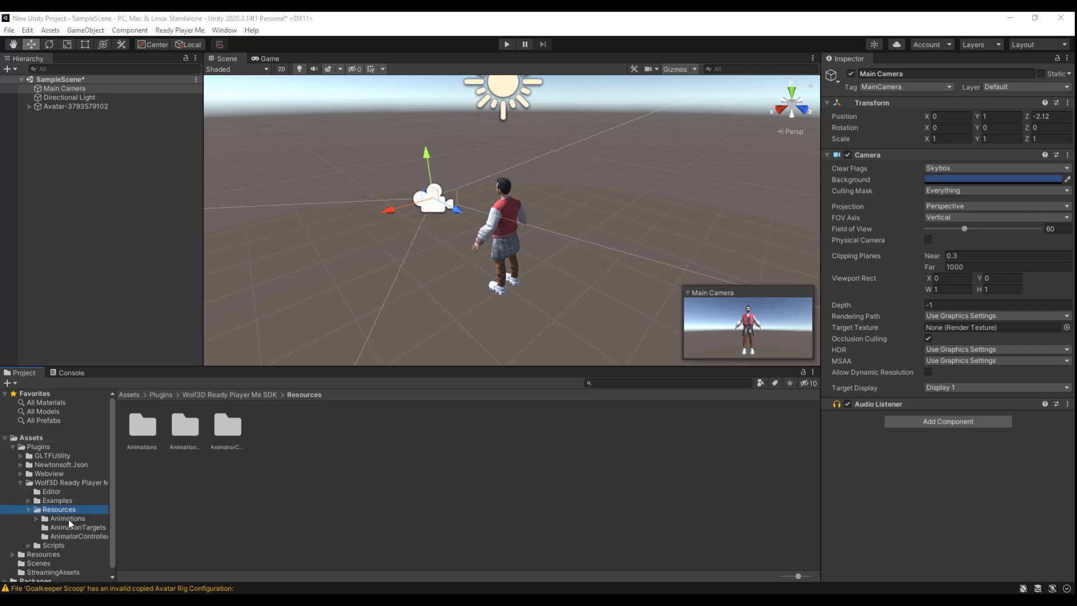
click(69, 520)
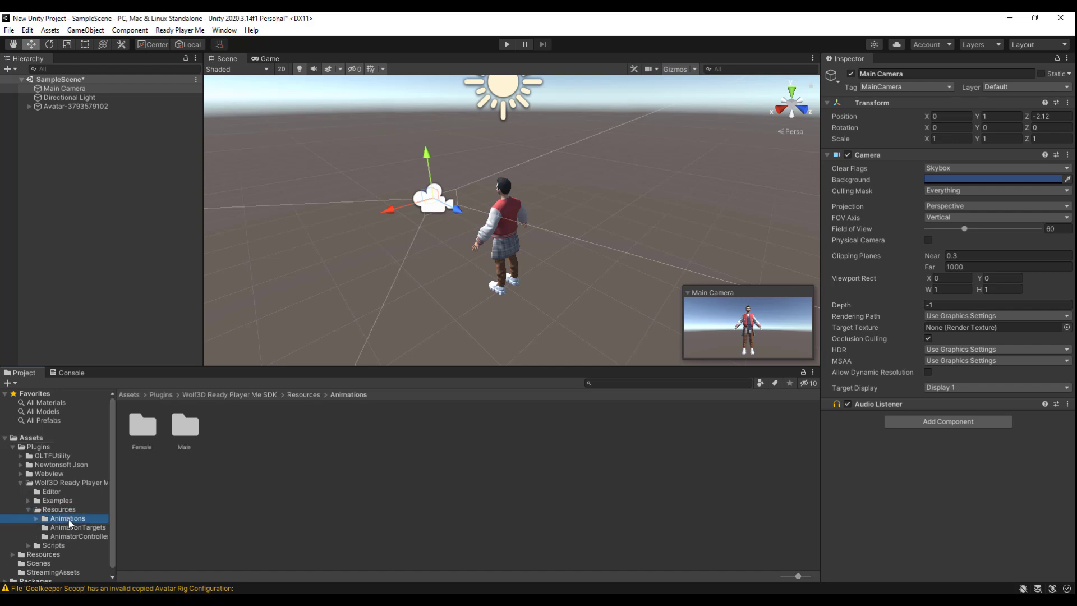
double_click(185, 427)
click(176, 477)
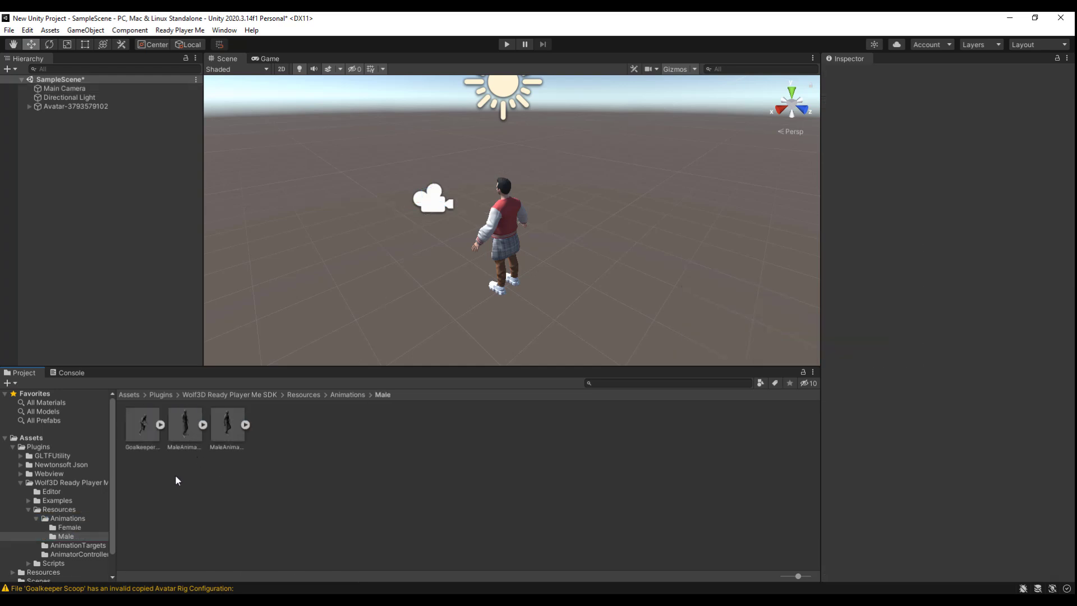
Update the Goalkeeper Scoop rig's avatar definition from its MaleAnimationTargetV2 source and apply the import settings
click(144, 438)
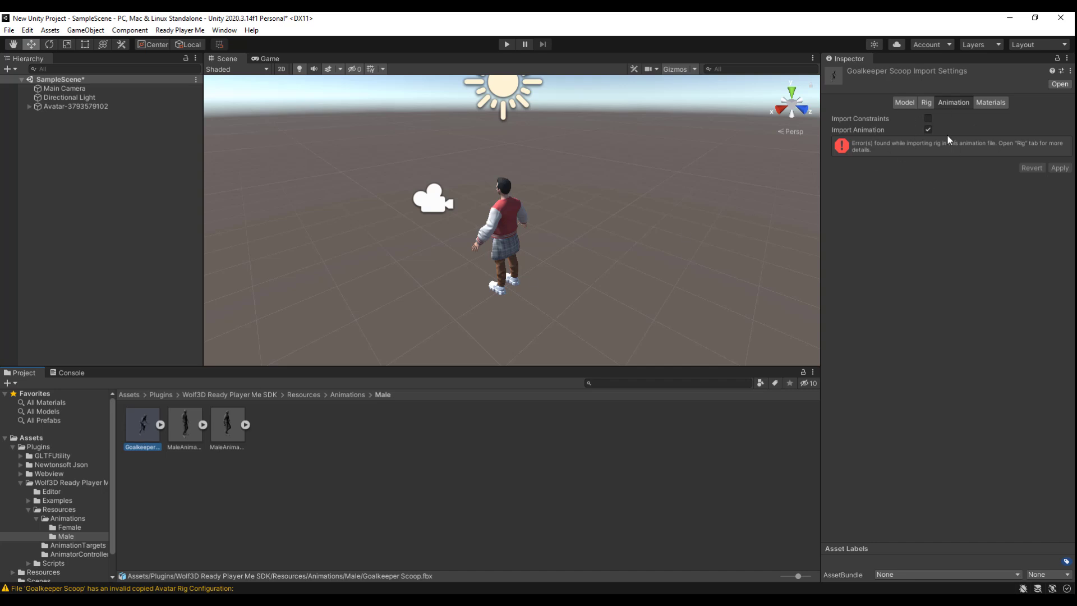
click(926, 104)
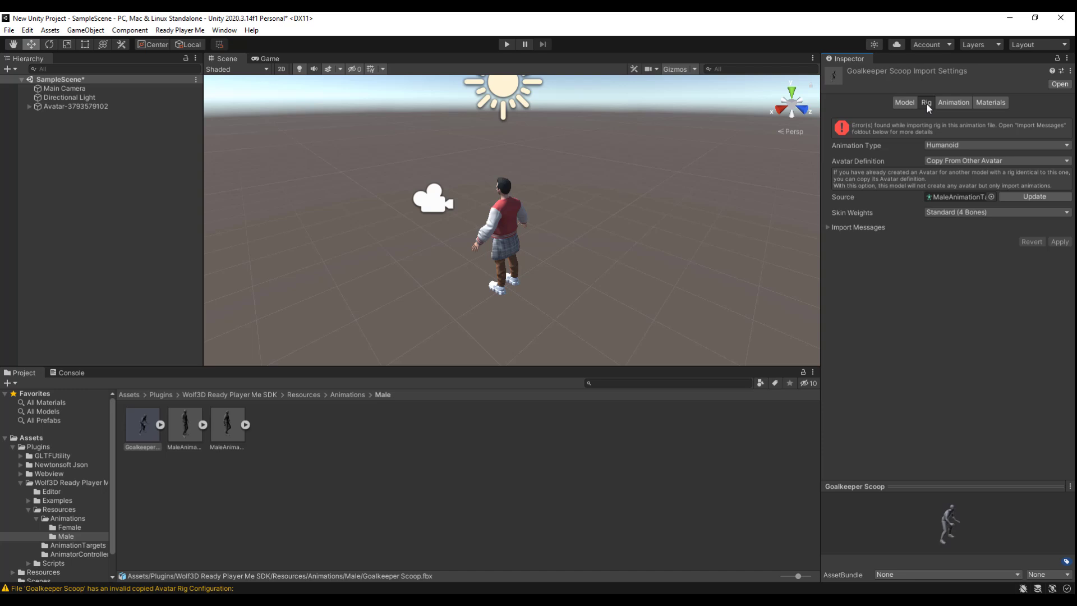
click(1032, 197)
click(1061, 243)
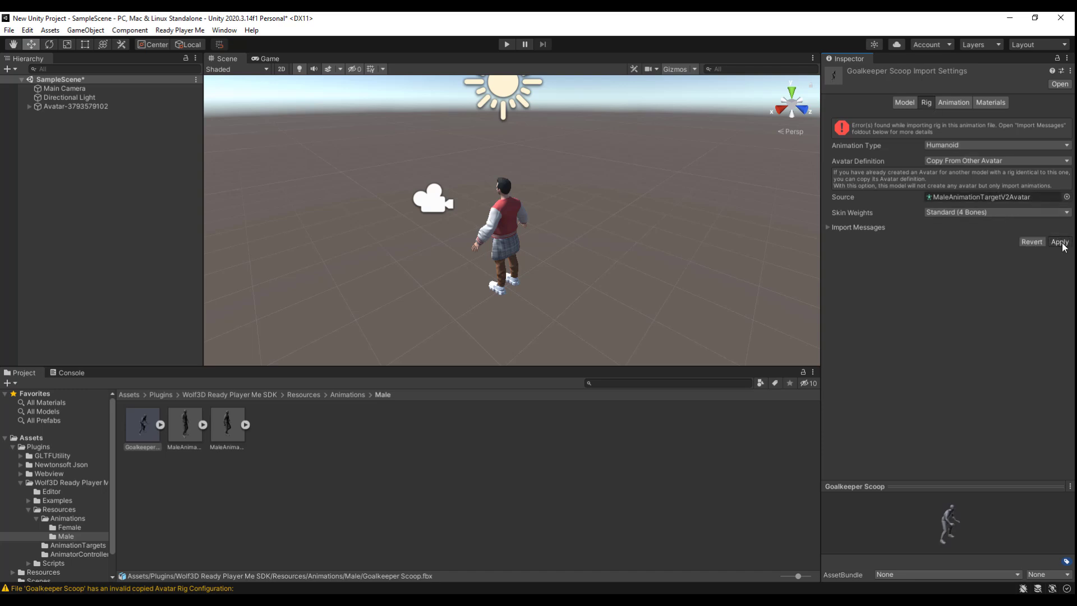
Play the mixamo.com clip inside the Goalkeeper Scoop asset in an enlarged preview, then collapse the asset
click(160, 425)
double_click(317, 430)
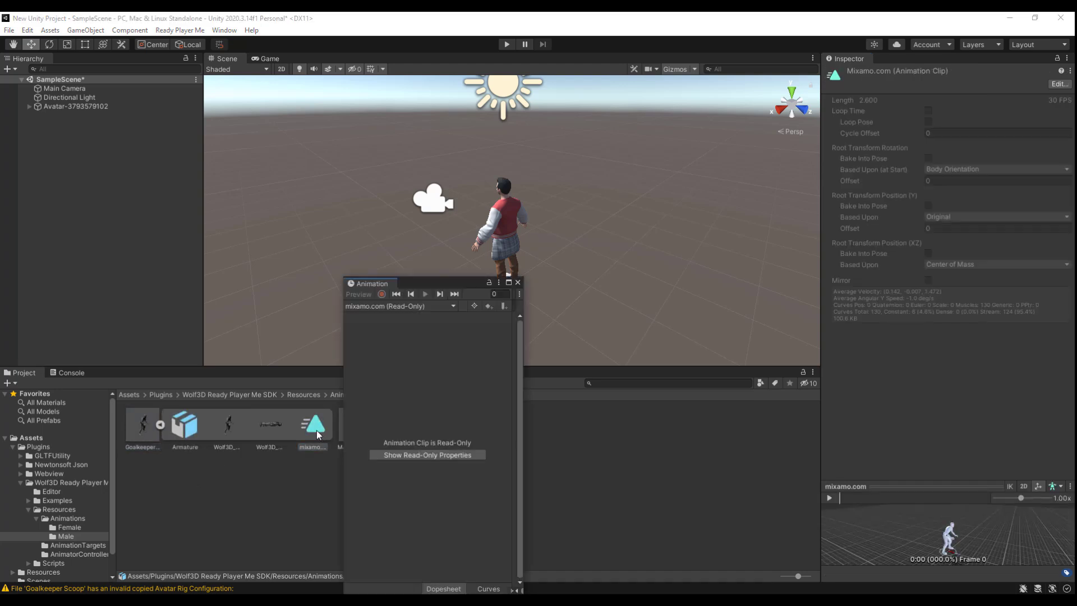
click(518, 282)
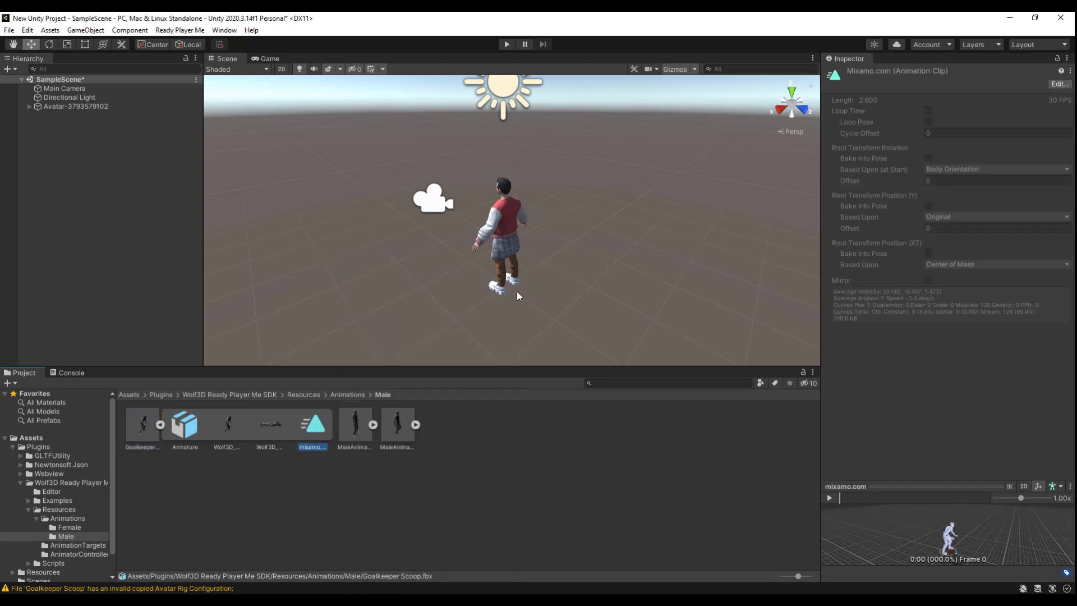
click(984, 481)
drag(965, 486, 836, 362)
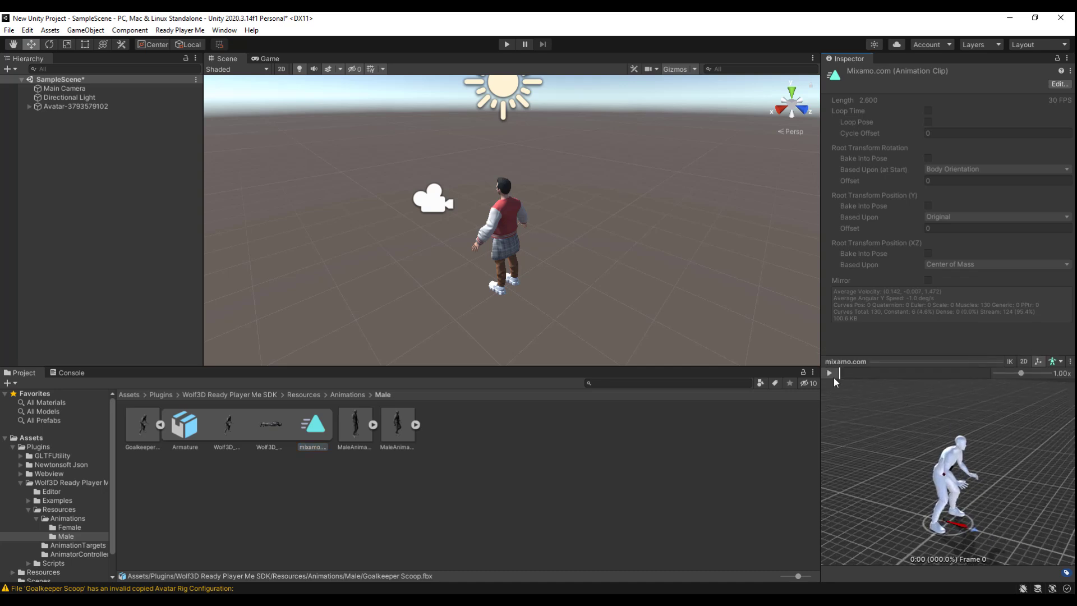
click(830, 373)
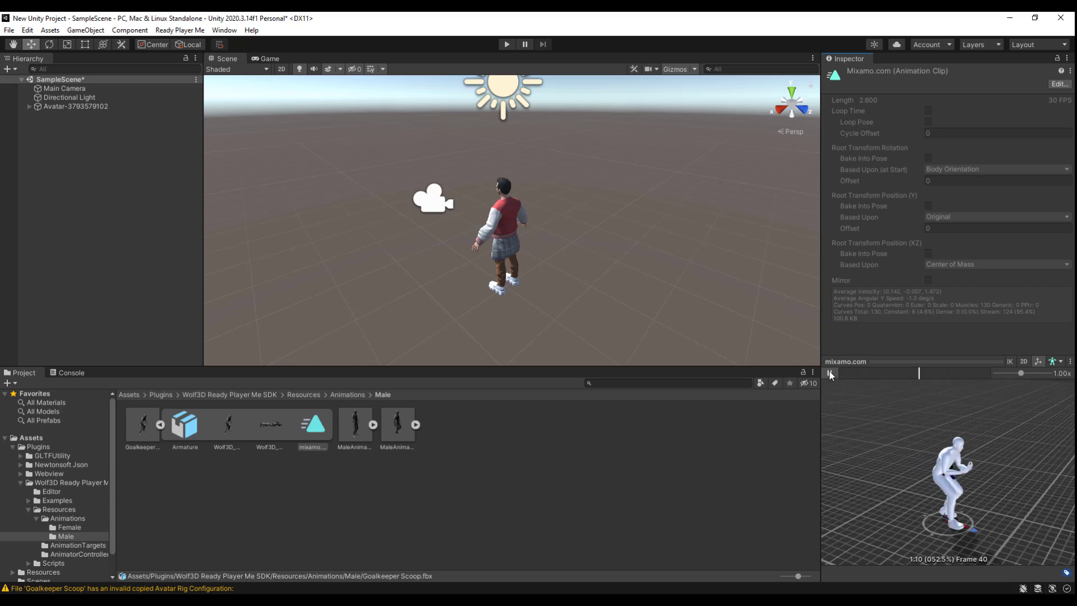
click(295, 479)
click(160, 425)
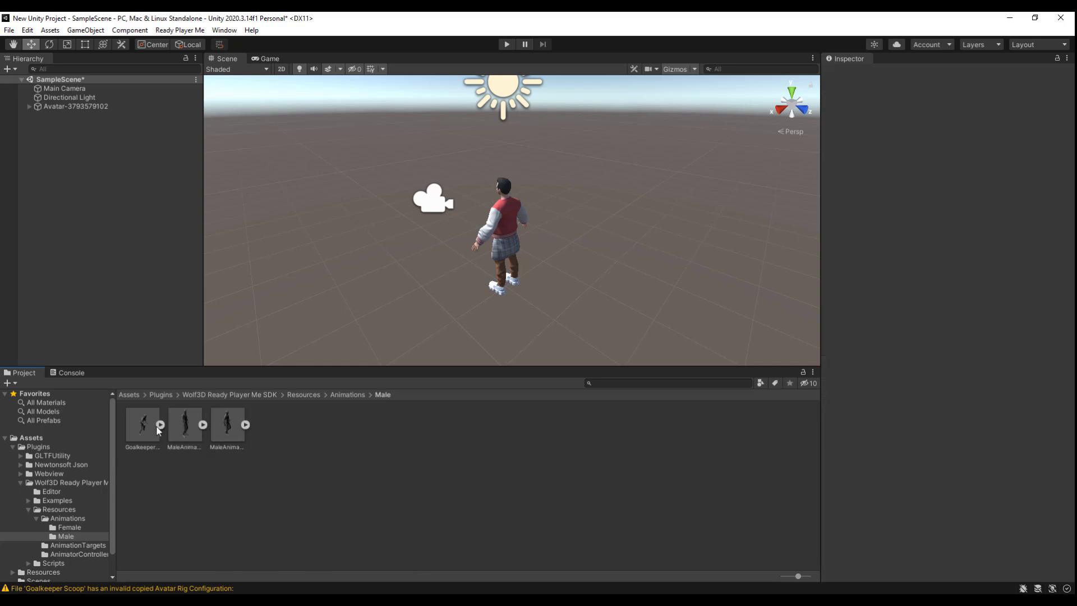
Compare with the Breathing Idle animation's import settings and rename the Goalkeeper Scoop asset's clip to Goalkeeper
click(185, 430)
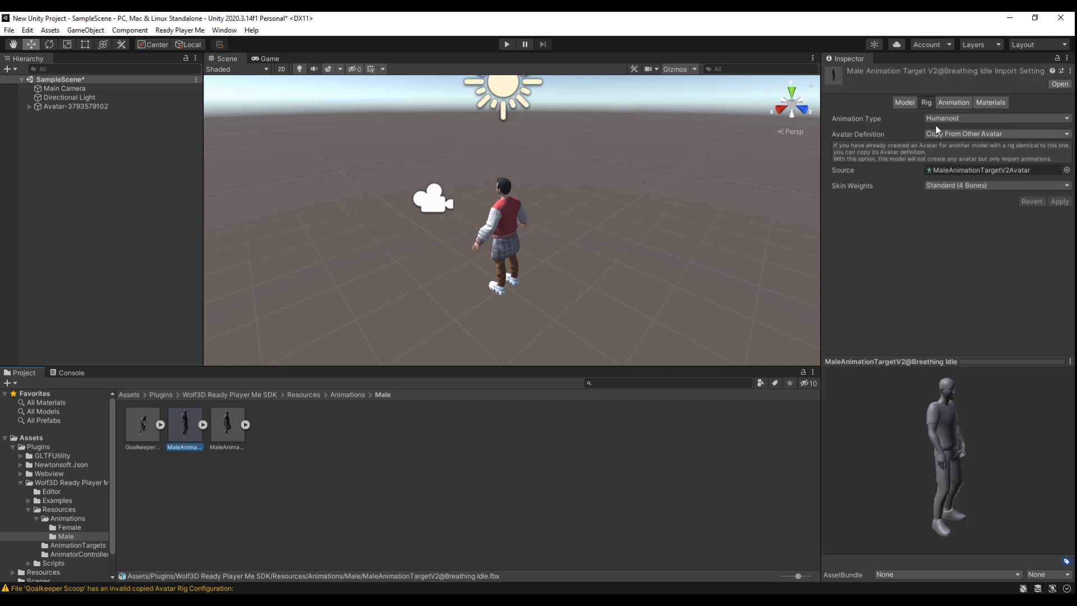
click(956, 102)
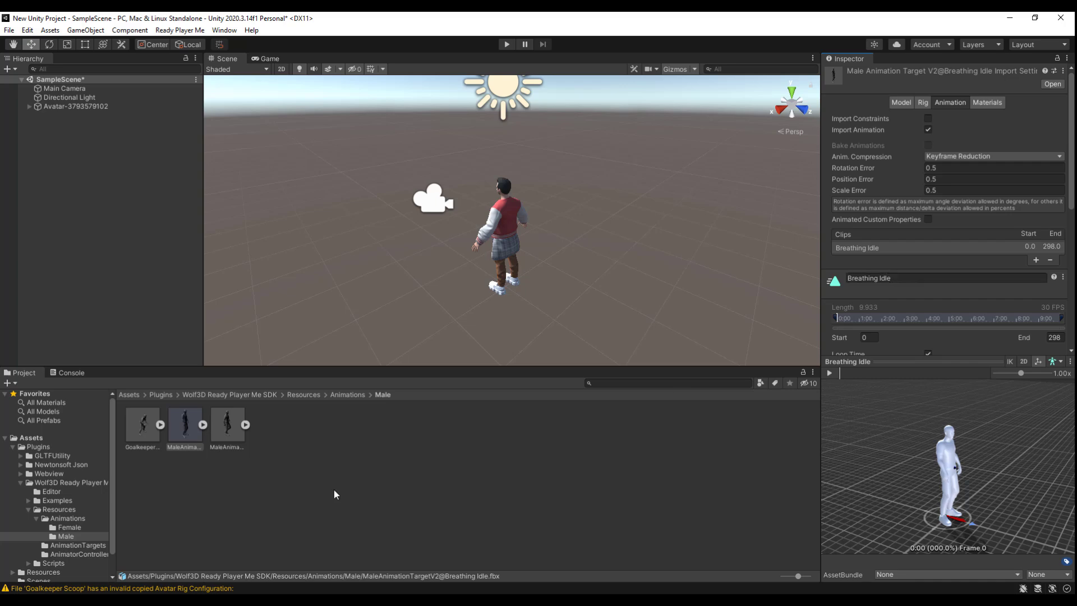
click(144, 430)
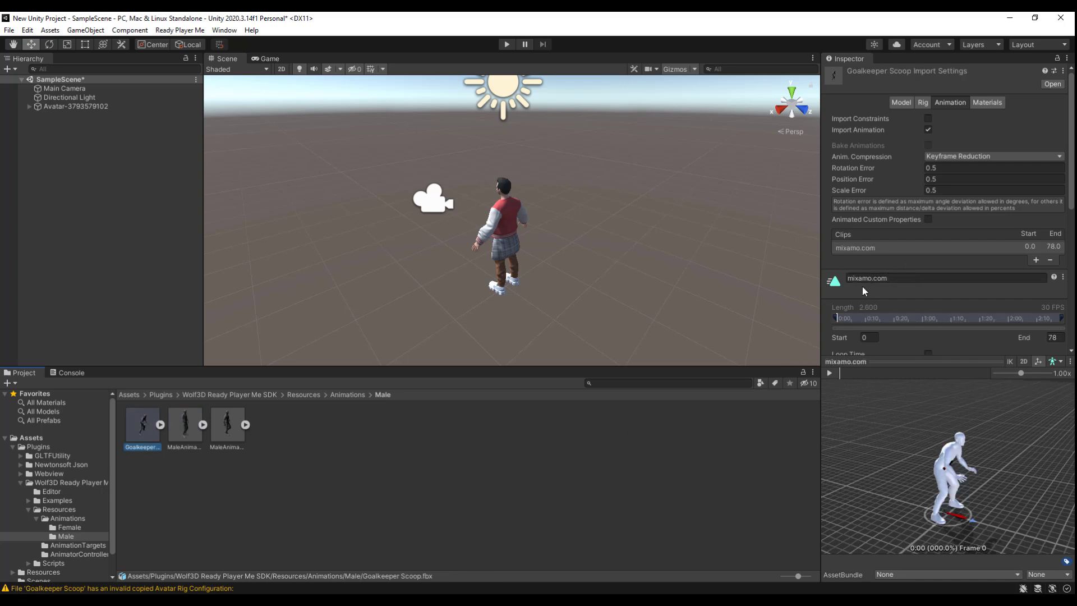
click(900, 277)
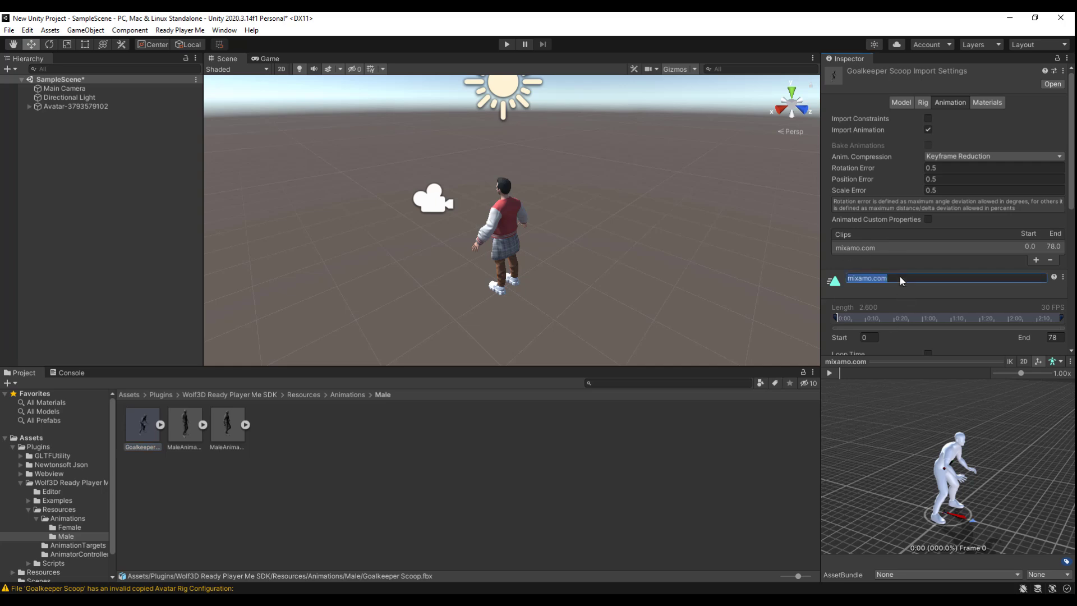
text(Goalkeeper)
key(Return)
Open the MaleFullbody controller from the SDK's AnimatorControllers folder in the Animator window
click(78, 545)
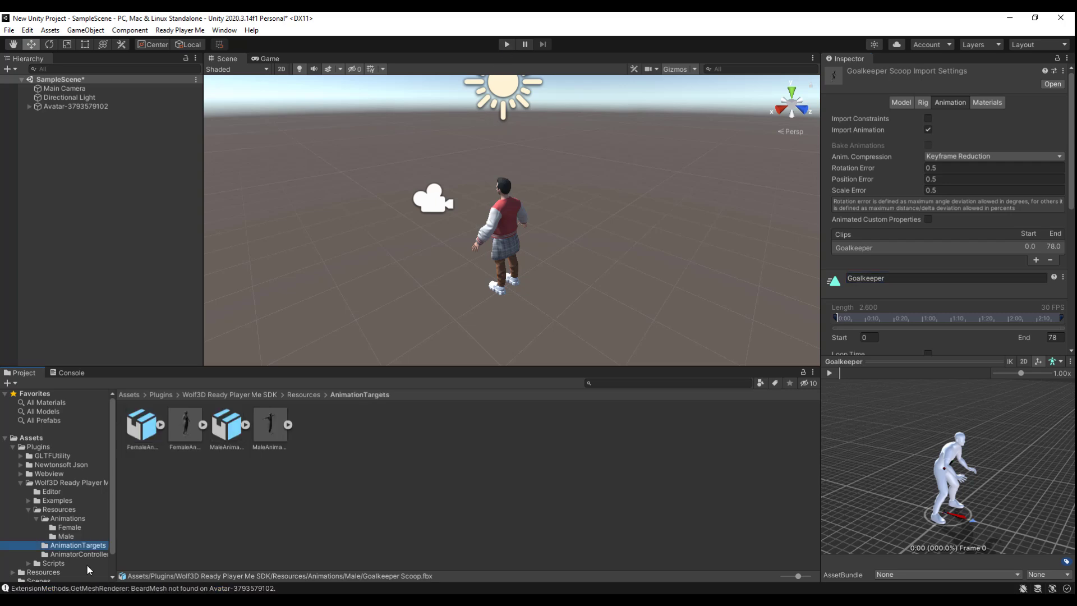
click(86, 554)
click(261, 505)
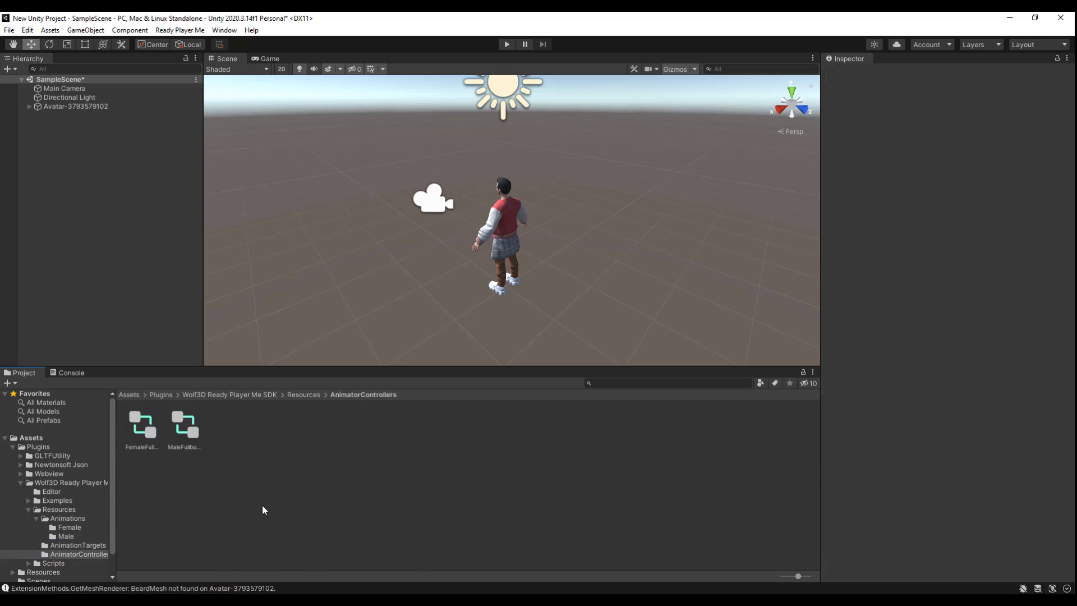
double_click(182, 430)
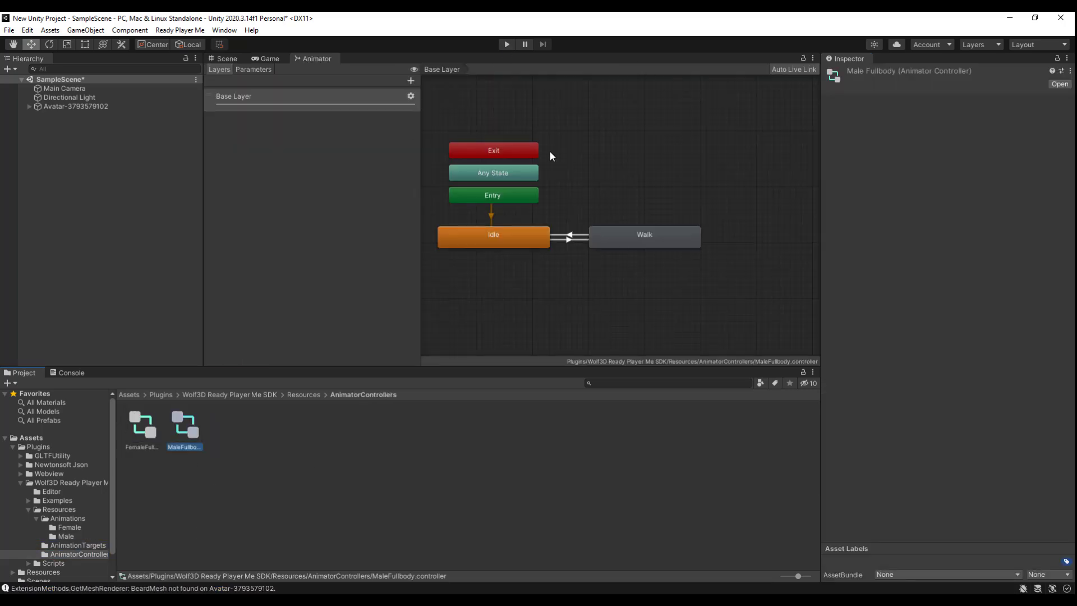
click(225, 31)
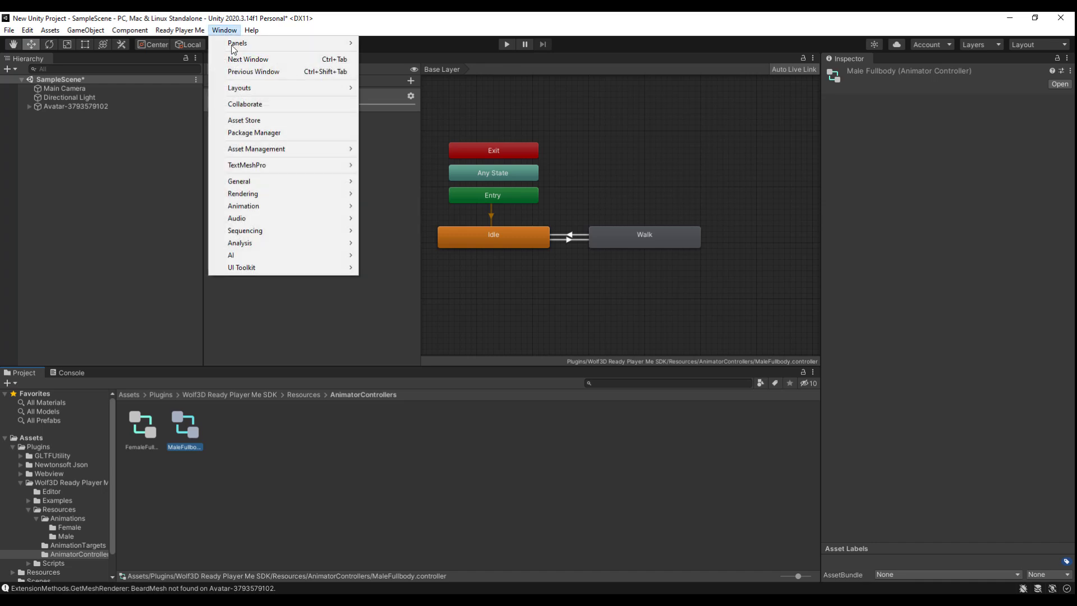
mouse_move(268, 209)
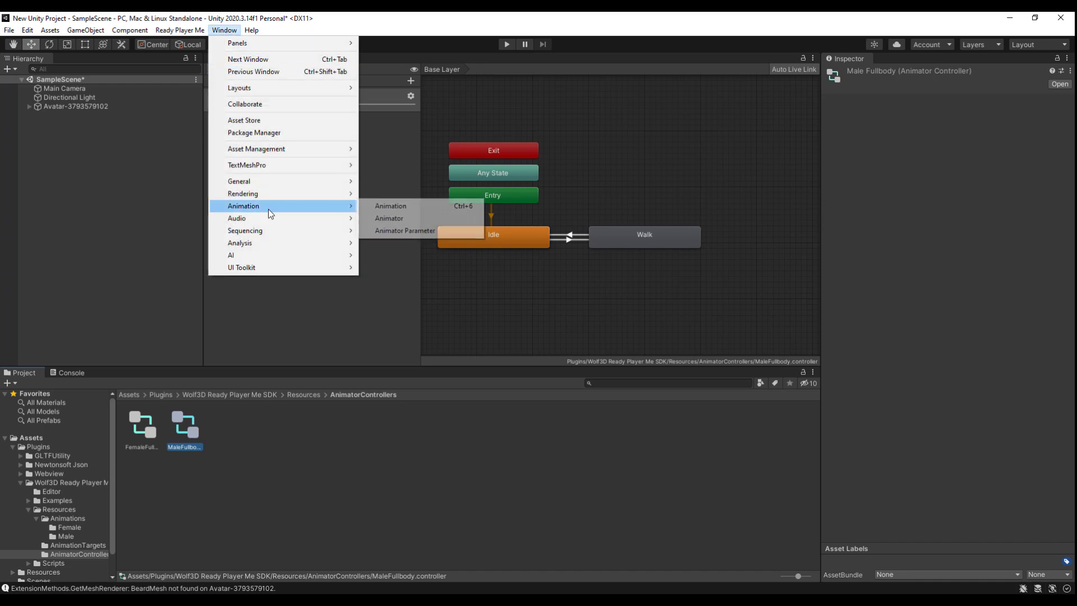
click(399, 218)
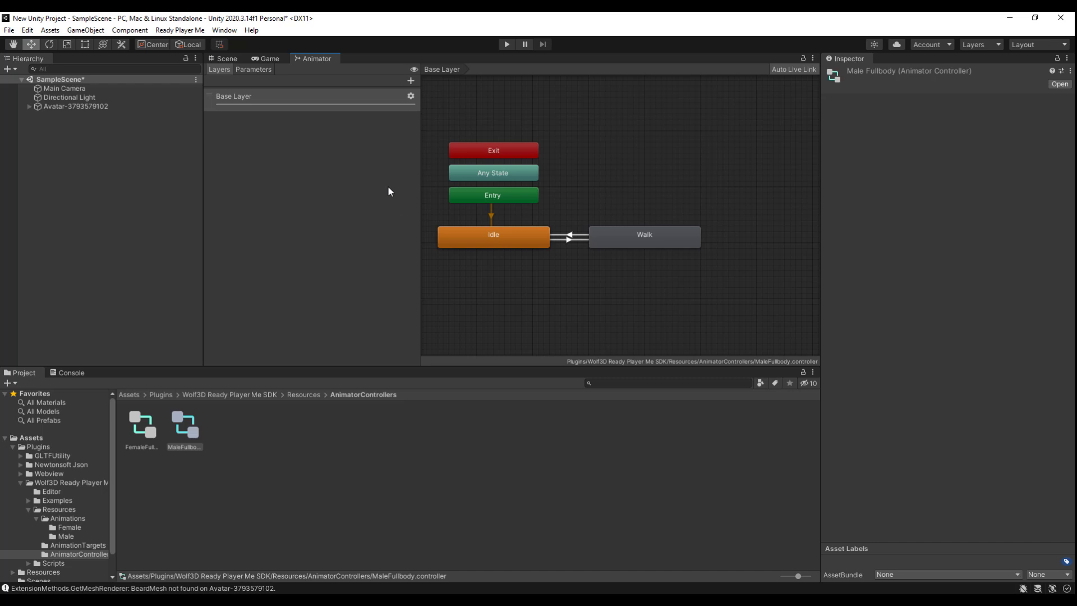
Add the Goalkeeper Scoop animation from the Male folder to the avatar's MaleFullbody controller as a state beneath Idle
click(88, 109)
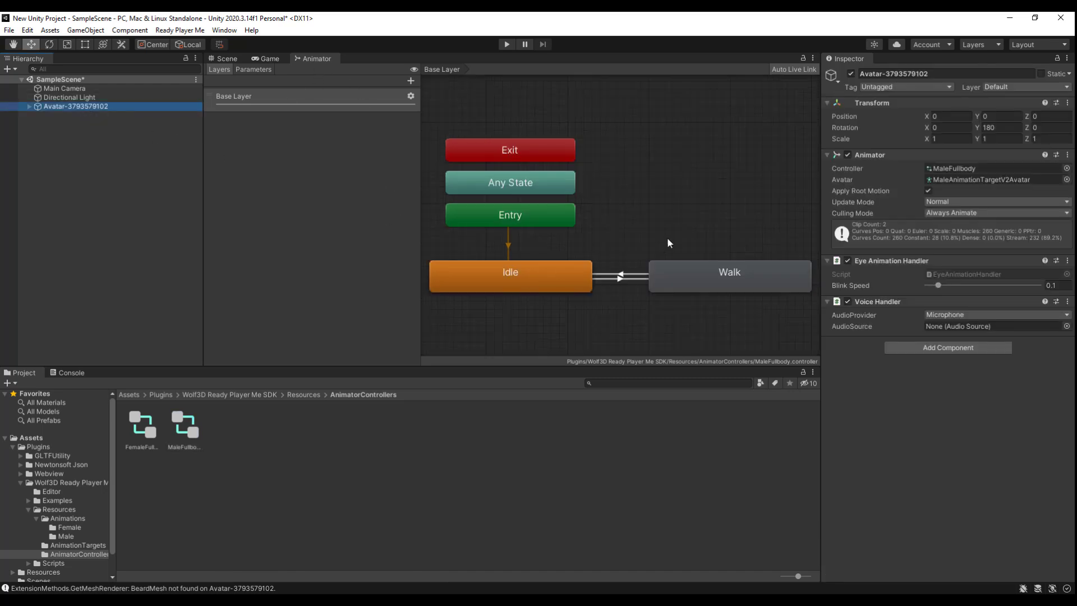
middle_drag(667, 244, 701, 187)
click(540, 220)
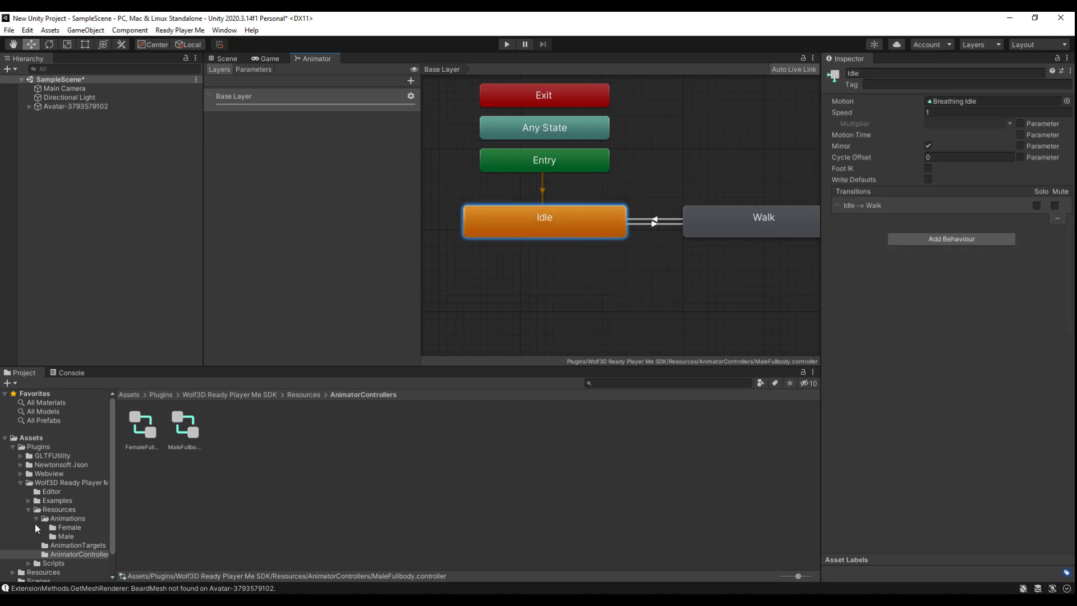
click(65, 537)
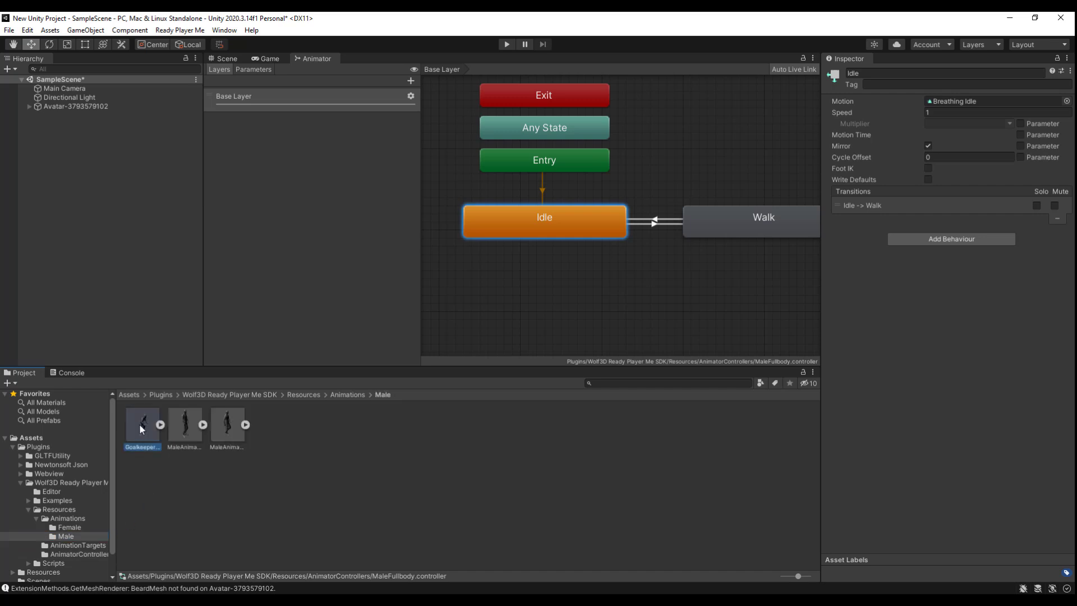
drag(140, 423, 551, 299)
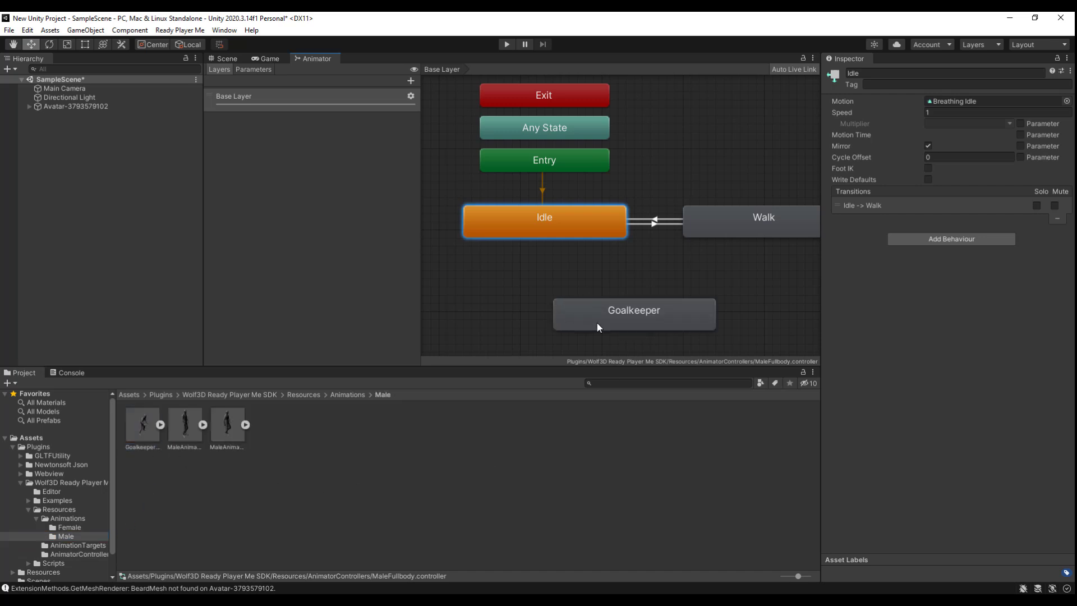
drag(633, 313, 543, 301)
Delete the Walk and Idle states and place the Goalkeeper state directly below Entry
click(740, 219)
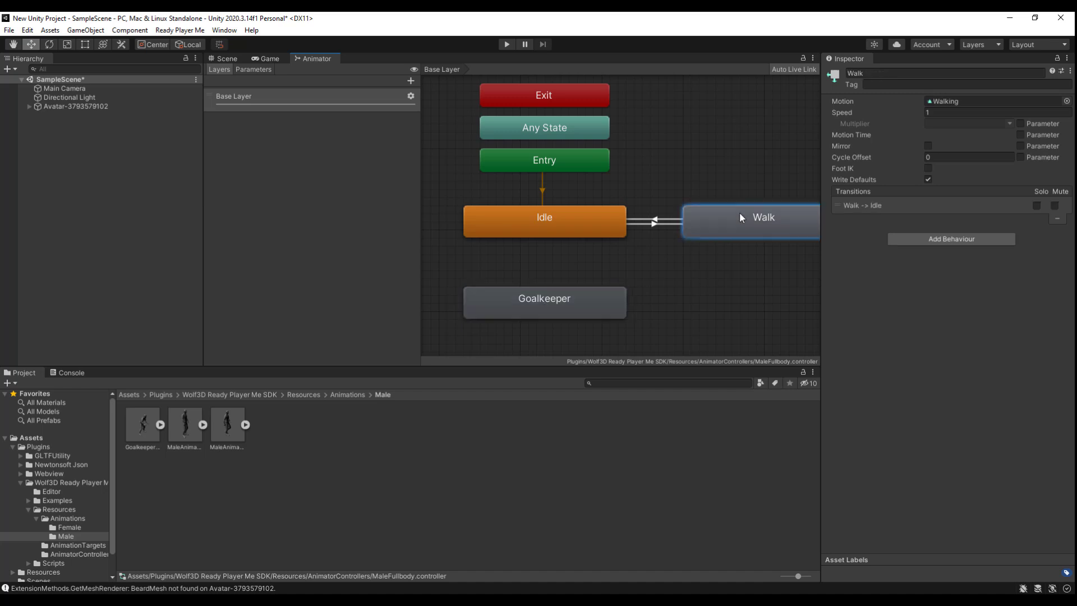
key(Delete)
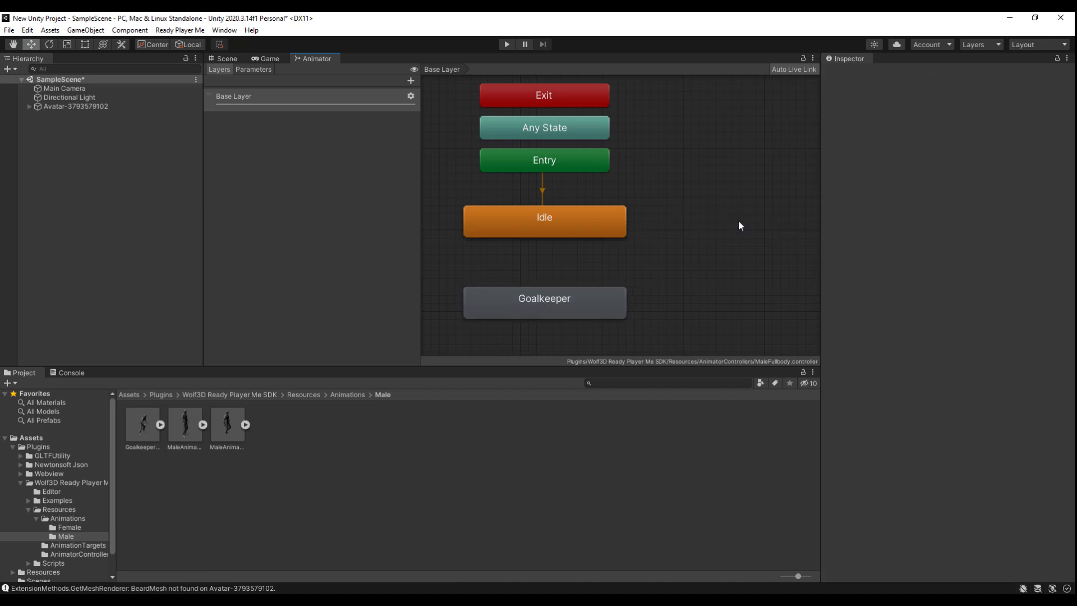
click(570, 230)
key(Delete)
drag(568, 314, 561, 233)
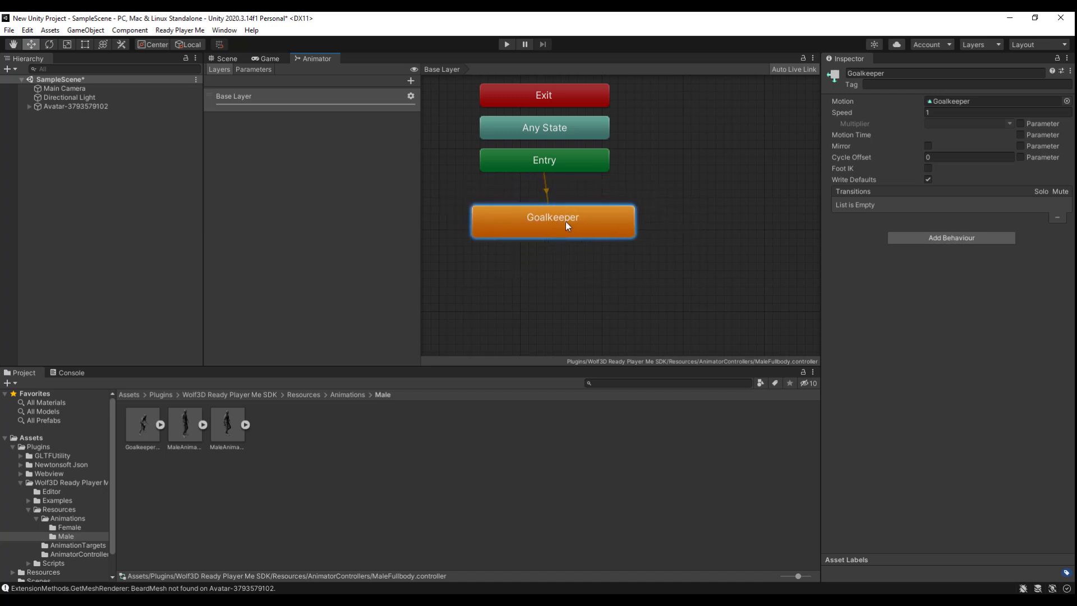
Return to the scene and run it briefly to check the avatar's animation through the camera
click(222, 58)
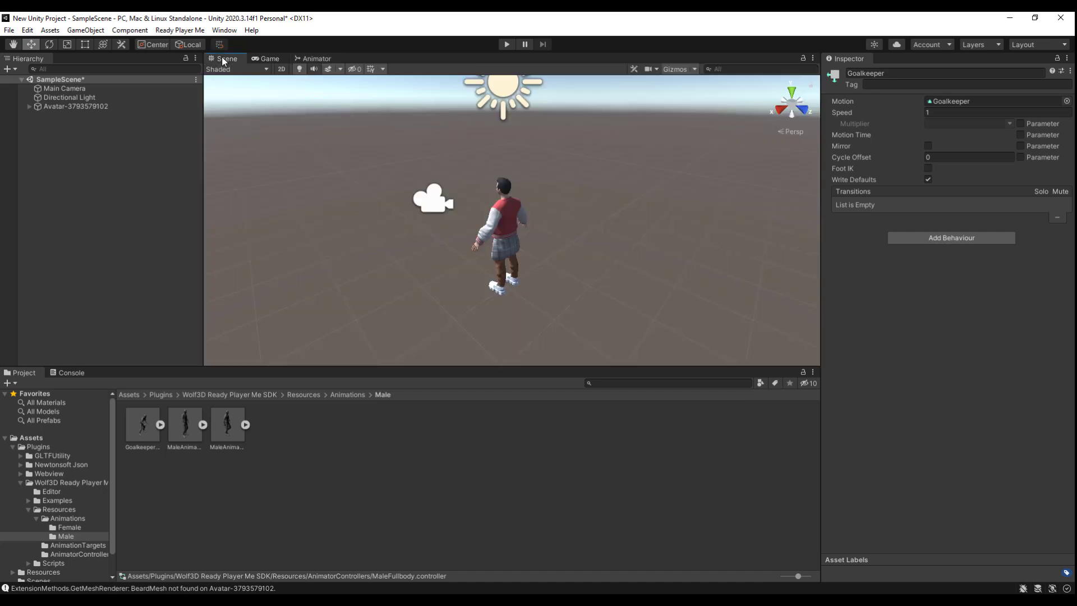
click(508, 45)
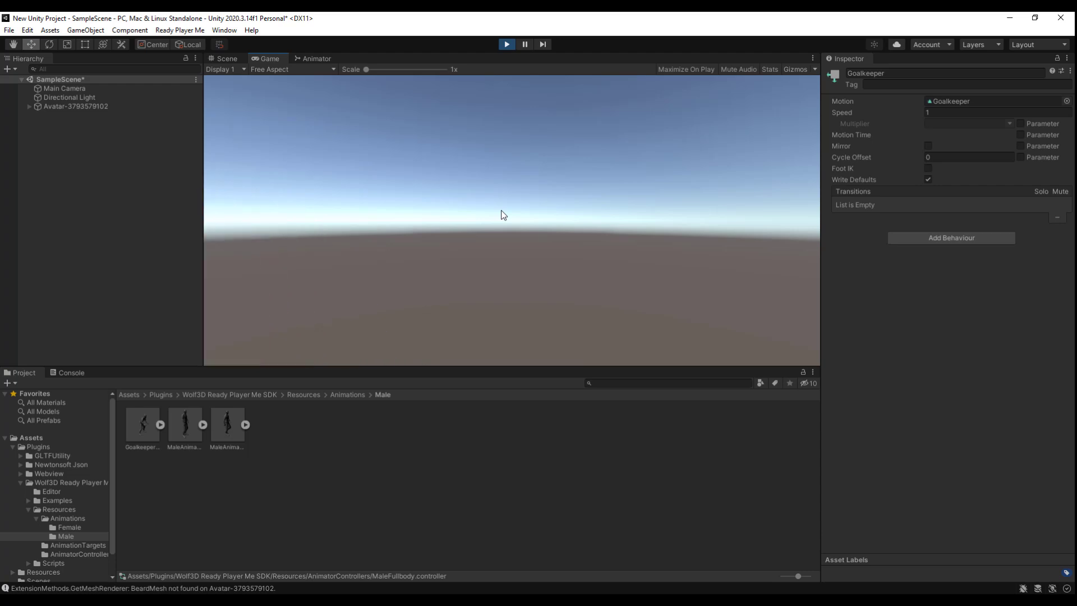
click(509, 44)
Move the Main Camera away from the avatar to about Z -8.34 and run the scene again
click(432, 200)
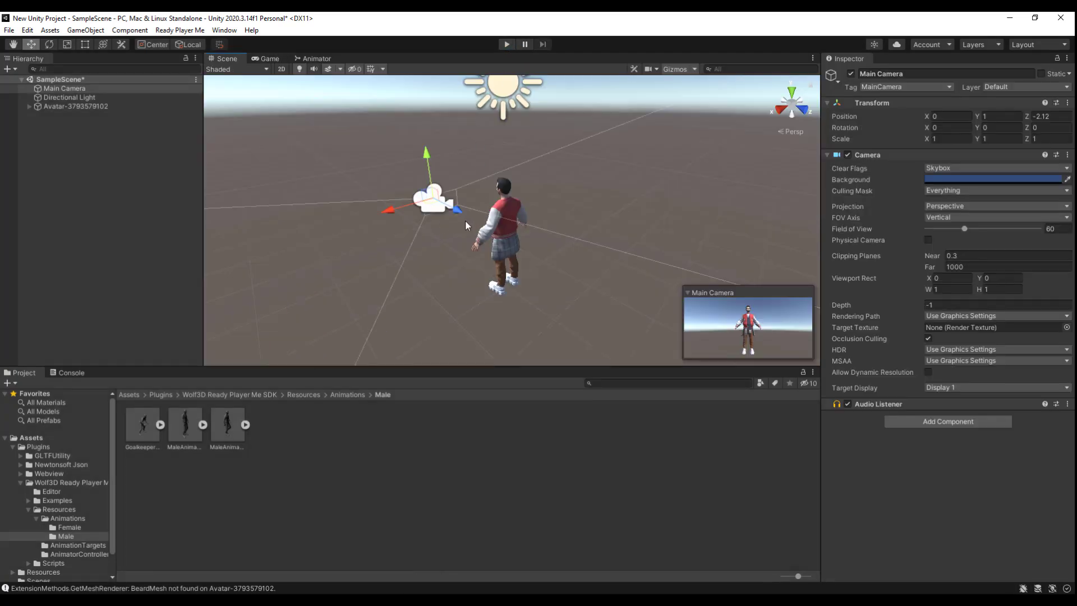
drag(460, 209, 357, 171)
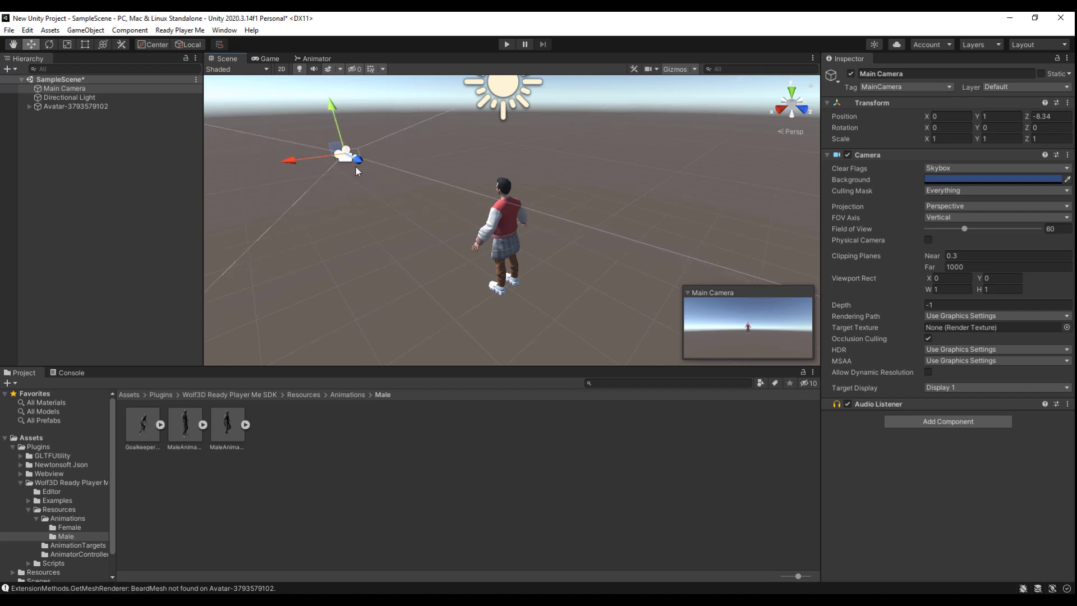
click(505, 44)
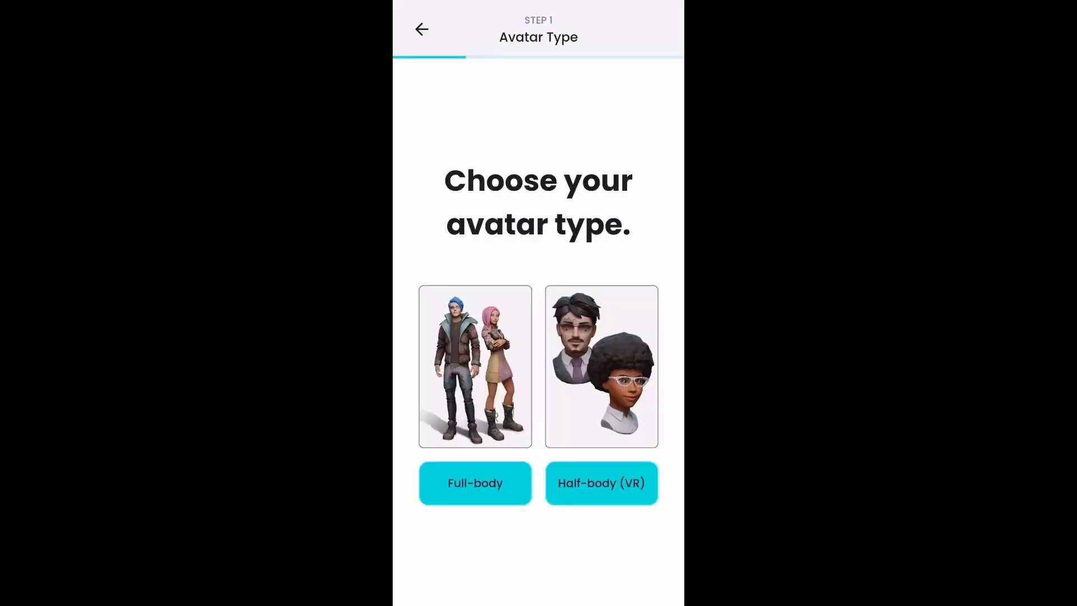
Set up a full-body, masculine avatar in the mobile WebView app and allow it to take photos and record video
click(483, 481)
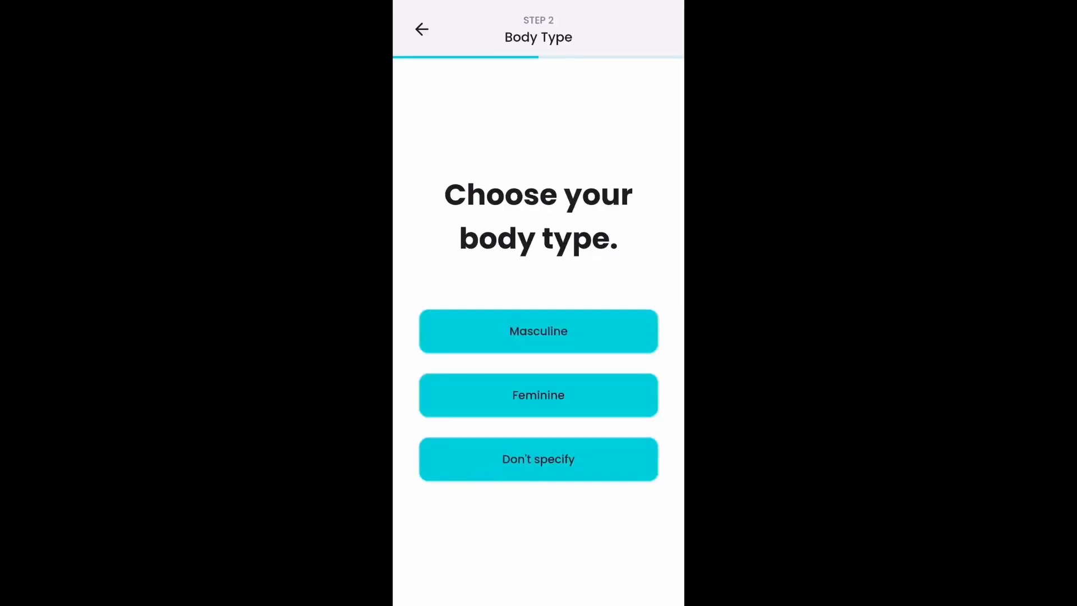
click(574, 332)
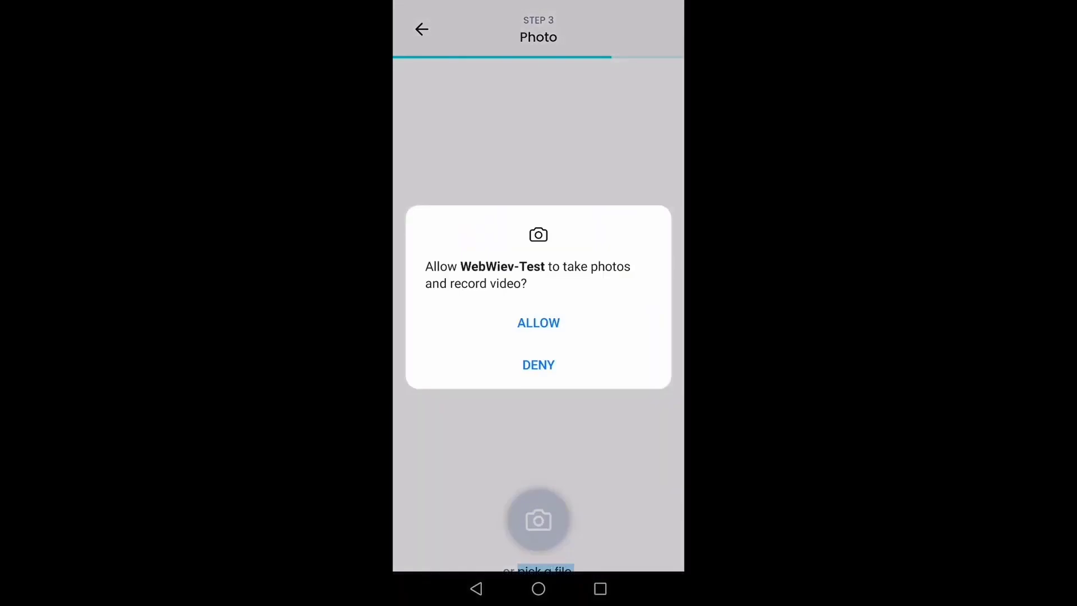
click(539, 322)
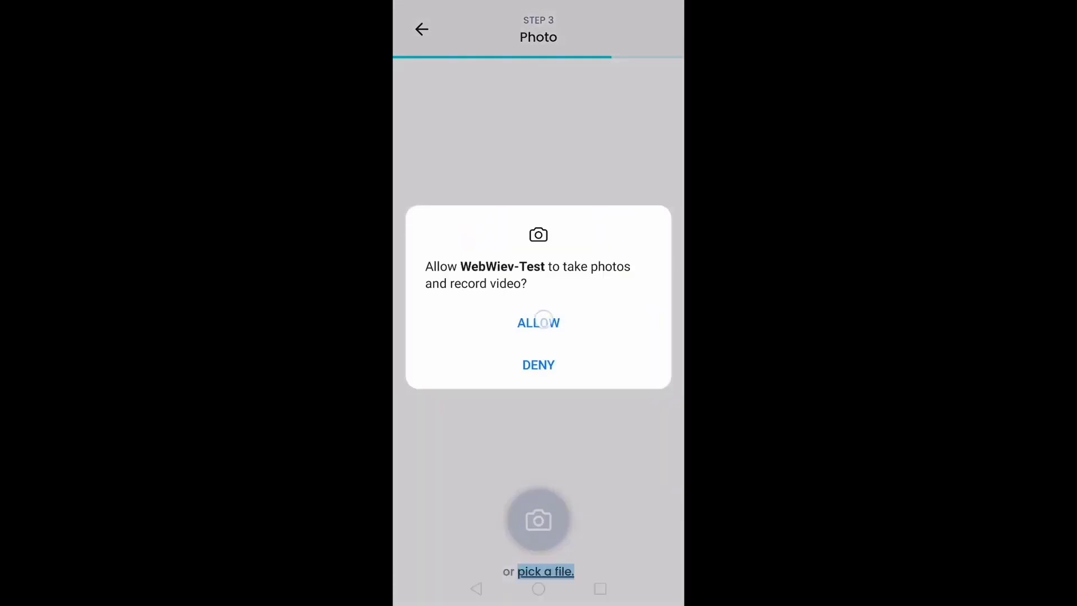
click(539, 323)
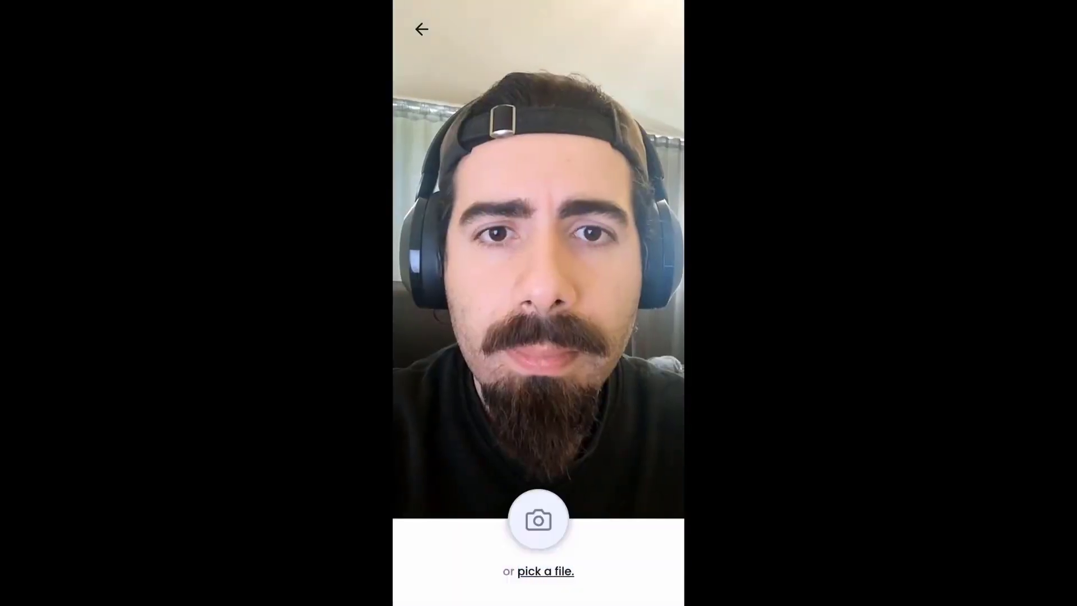
Take a selfie and accept it to generate the armoured avatar, and rotate the avatar slightly to inspect it
click(539, 519)
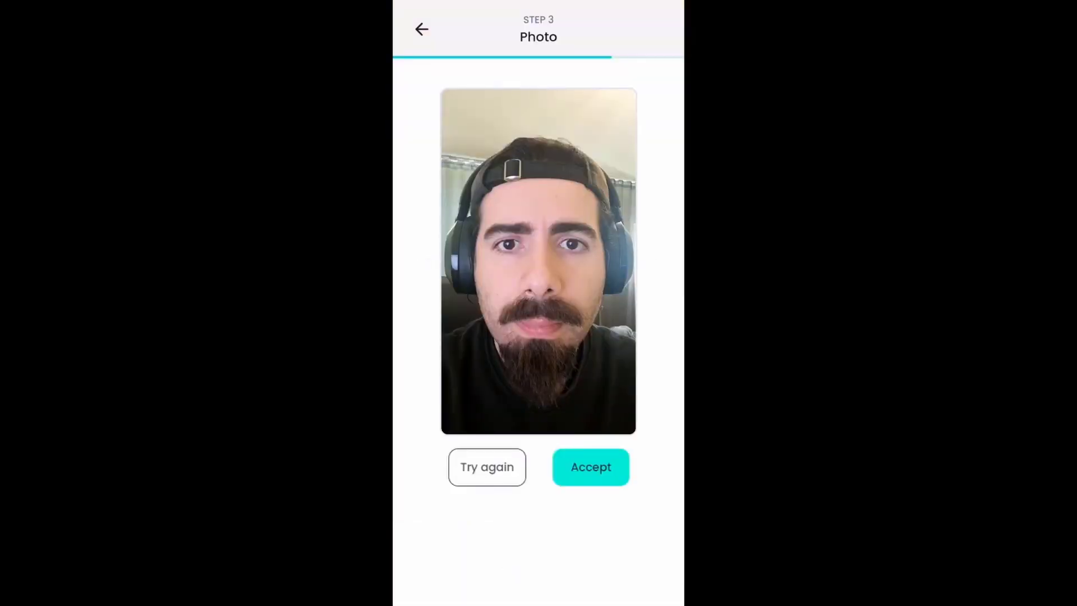
click(591, 467)
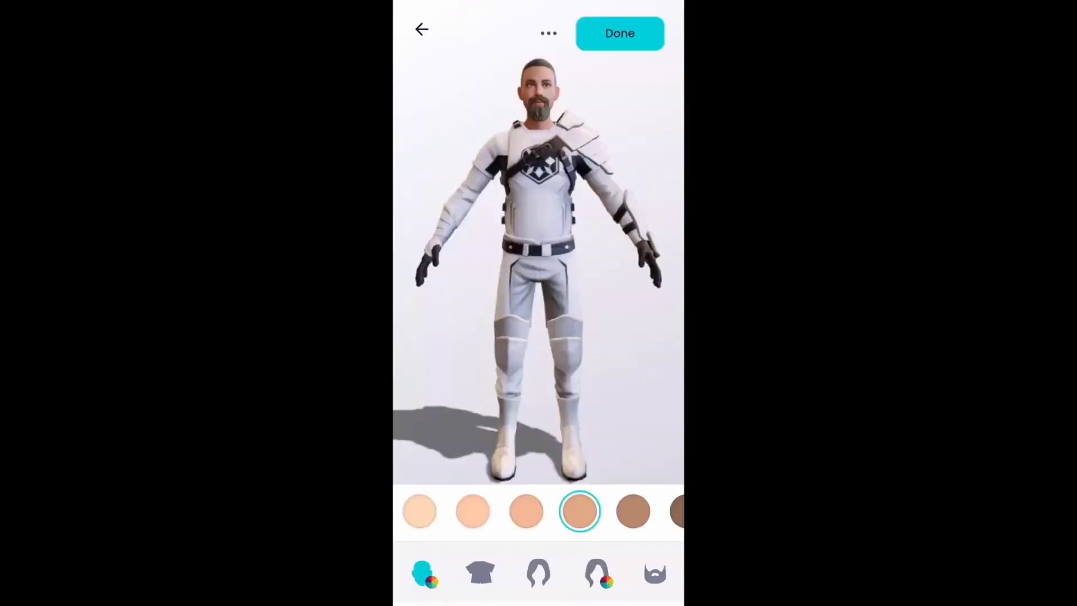
drag(468, 310, 532, 321)
click(611, 34)
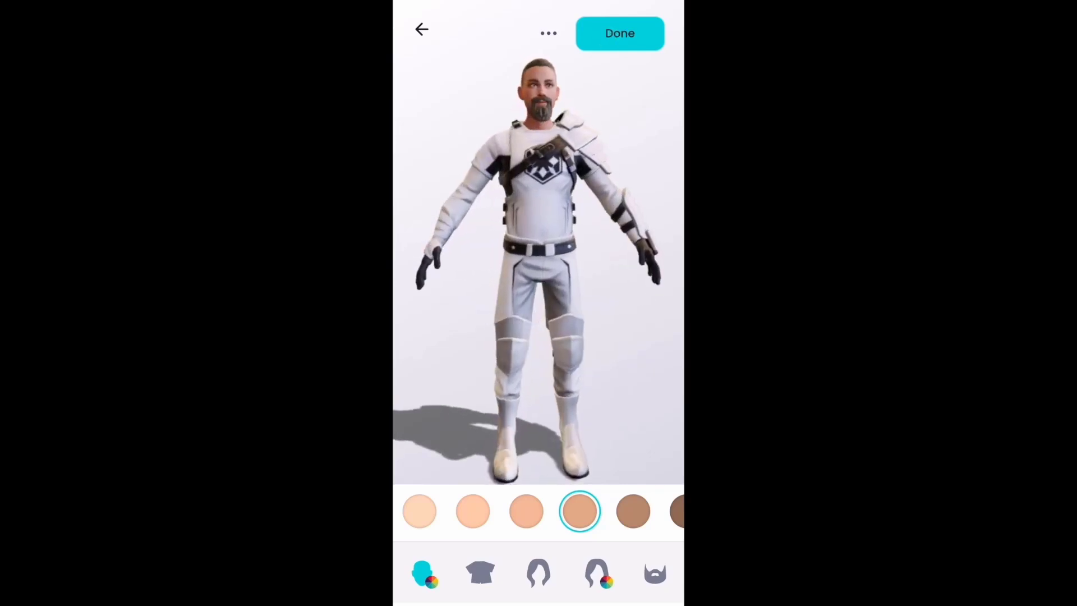
click(568, 411)
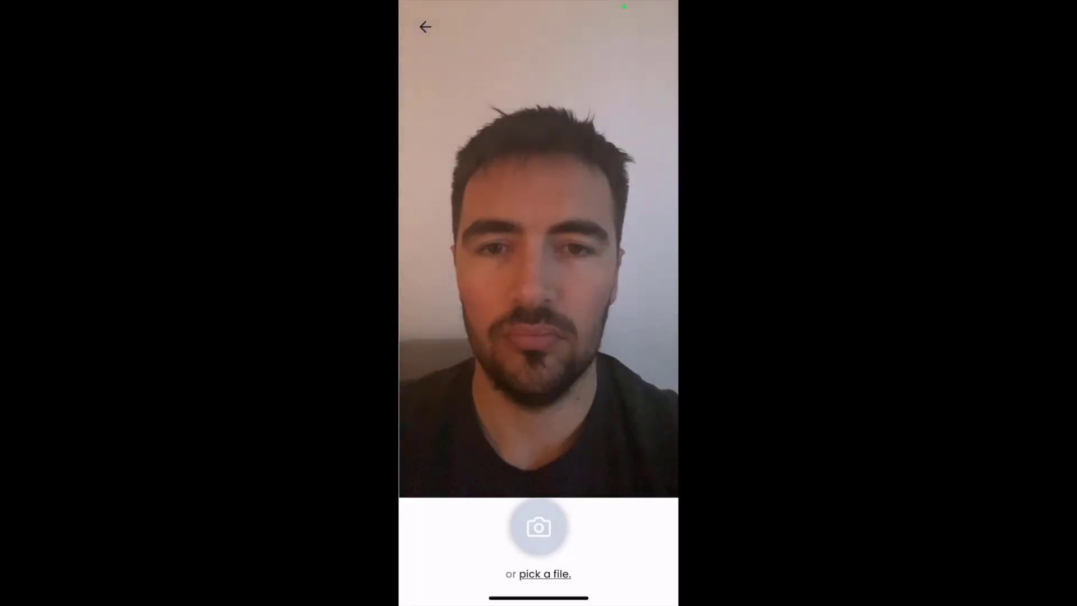
Capture a selfie on the second phone and accept it to generate another full-body avatar
click(539, 527)
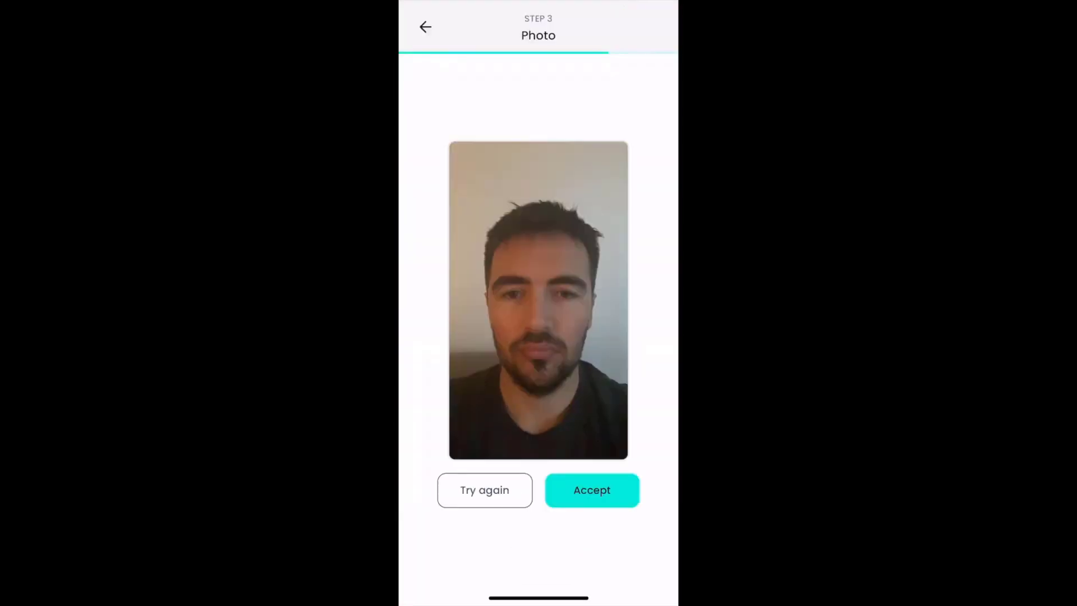
click(592, 490)
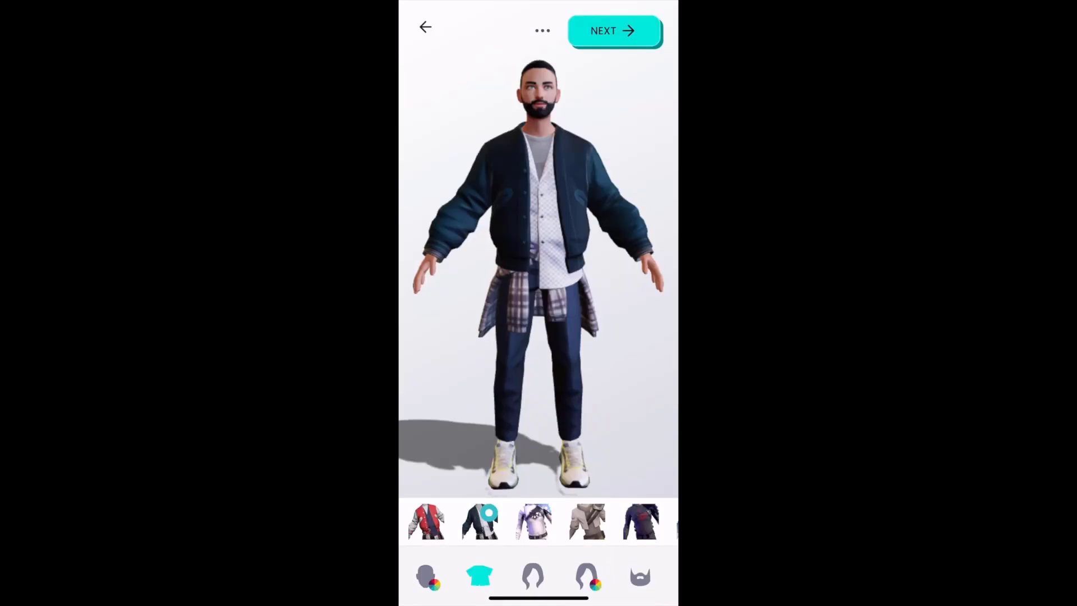
click(539, 400)
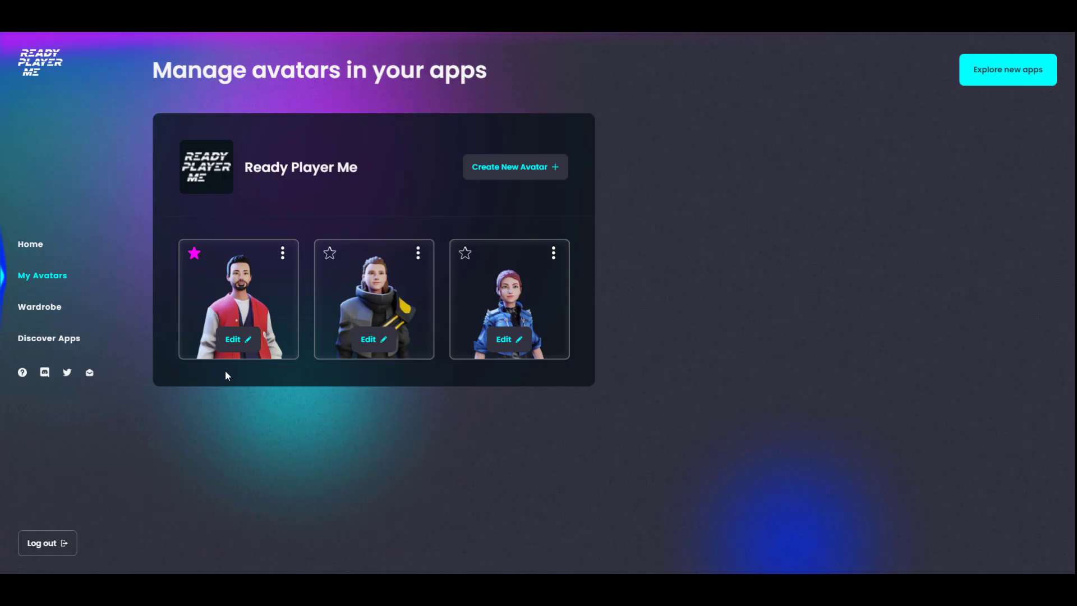
Go to Discover Apps on the Ready Player Me website and browse the supported apps down to Utilities & Tools
click(67, 342)
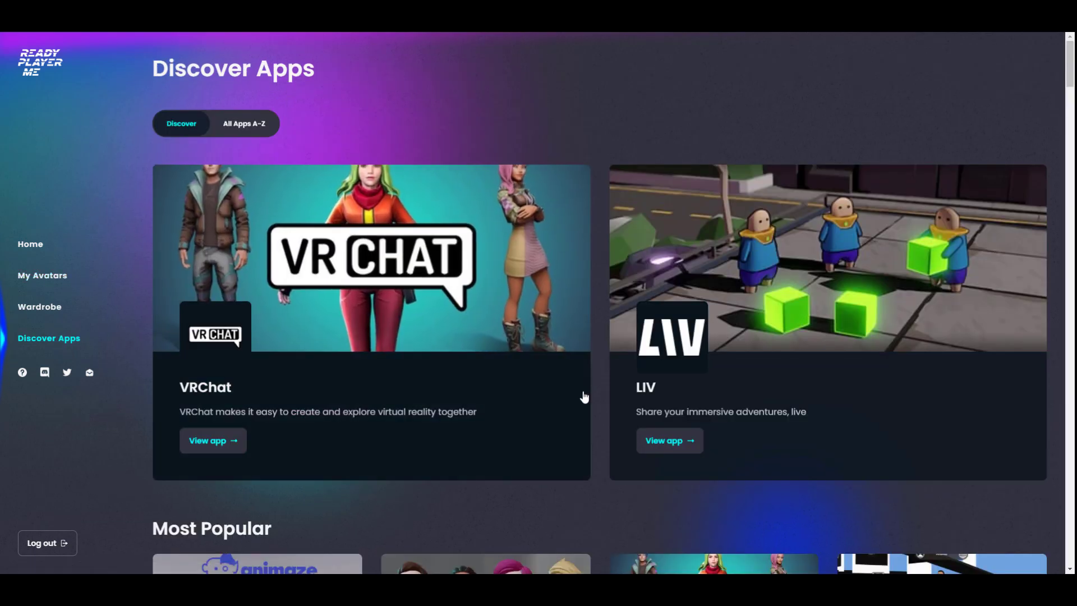
scroll(582, 399, down, 15)
scroll(570, 346, down, 15)
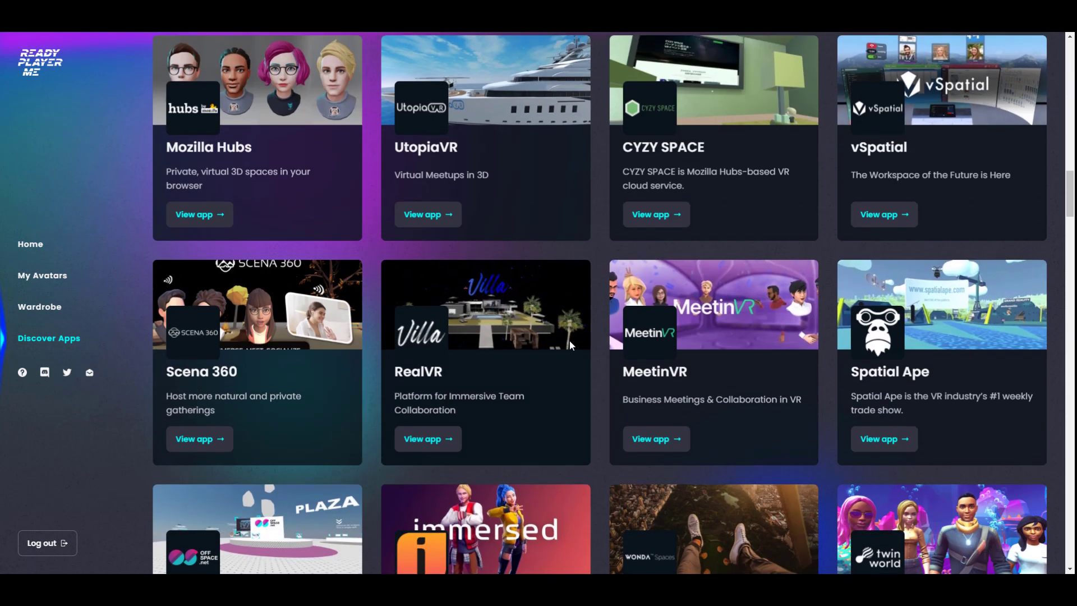
scroll(593, 352, down, 7)
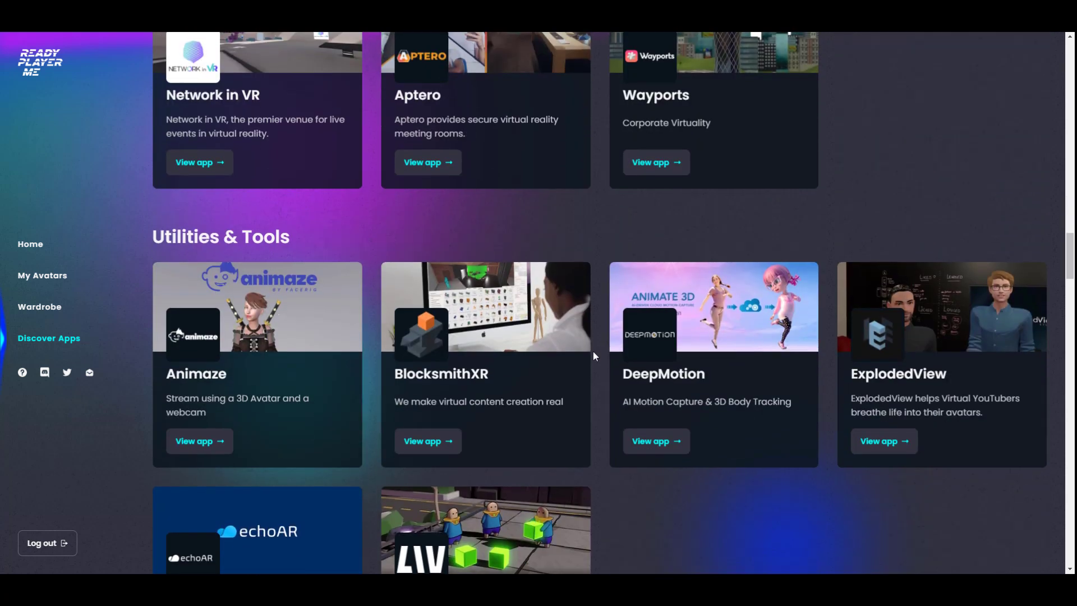